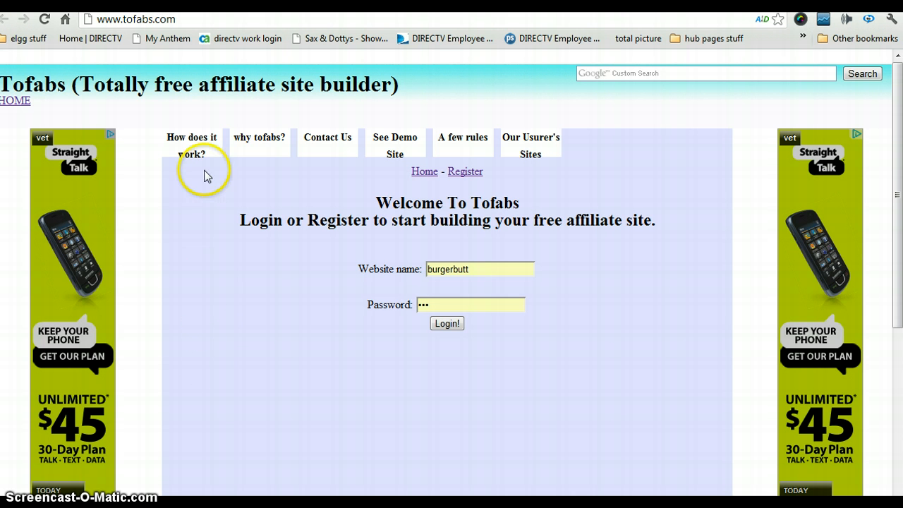
Empty the prefilled website name field on the Tofabs login form
mouse_move(203, 151)
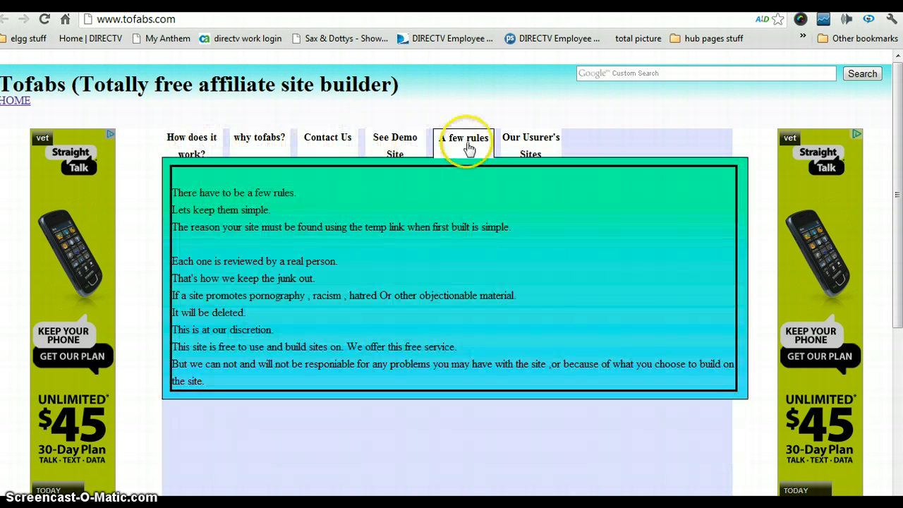
mouse_move(559, 153)
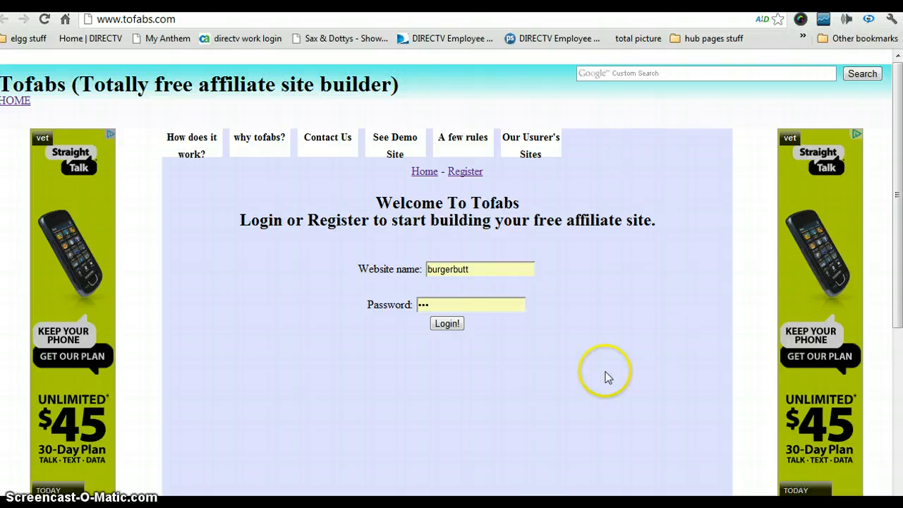
drag(484, 268, 428, 264)
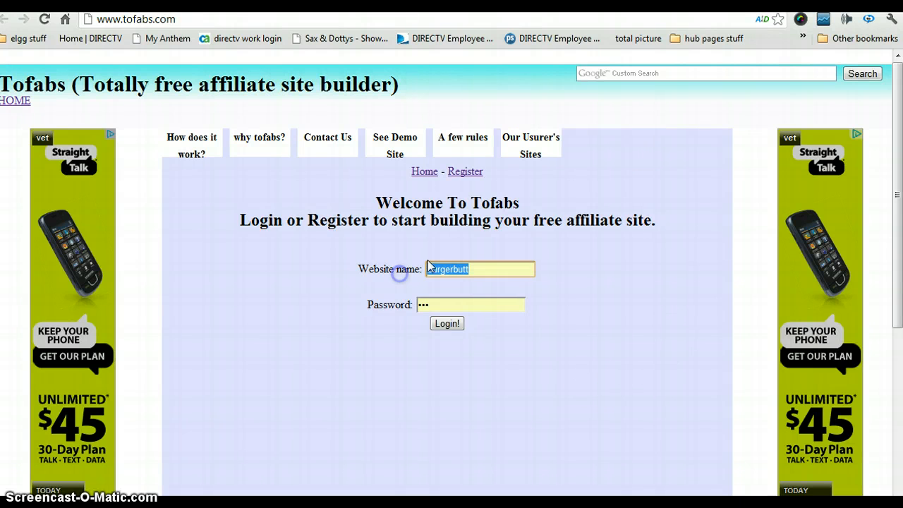
key(BackSpace)
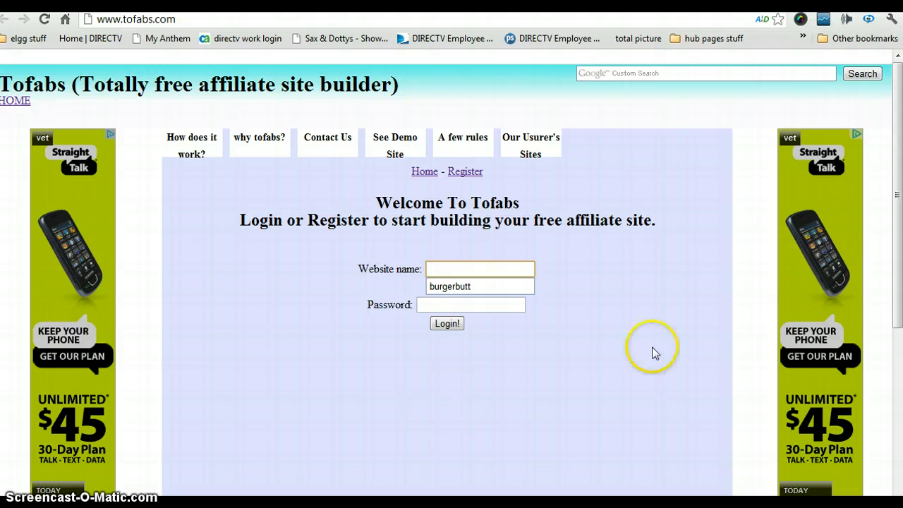
On the registration page, enter username petfood and type the password twice
click(464, 172)
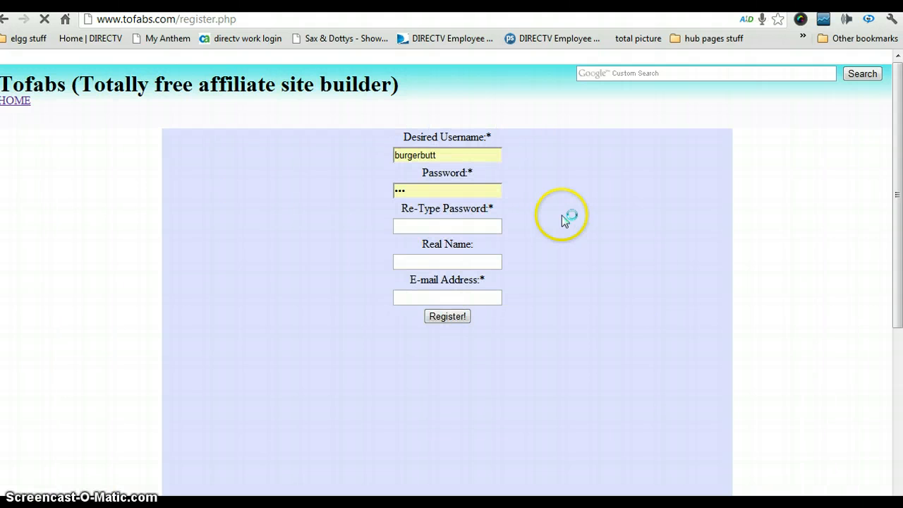
drag(464, 155, 358, 154)
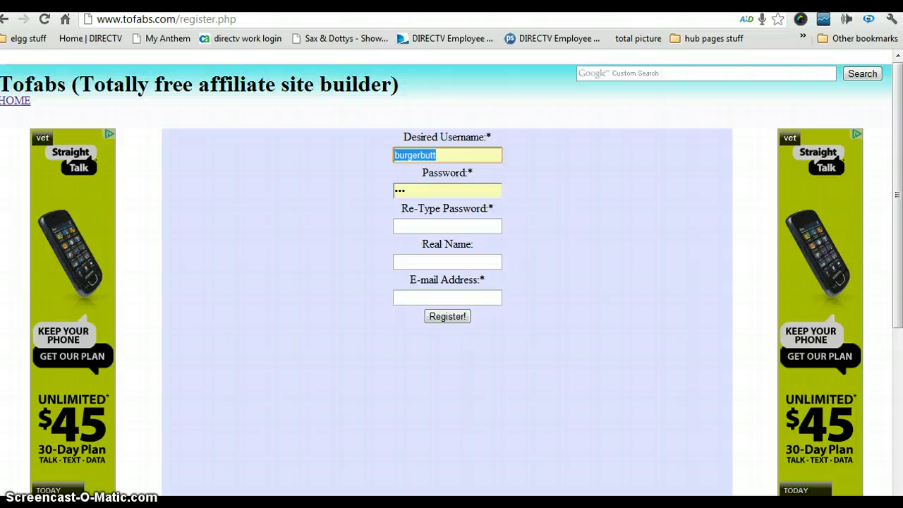
text(petfood)
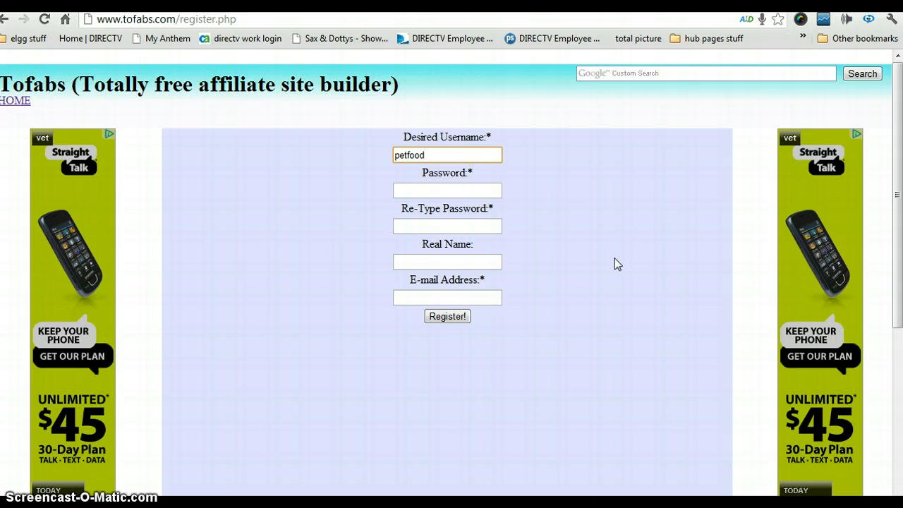
click(443, 189)
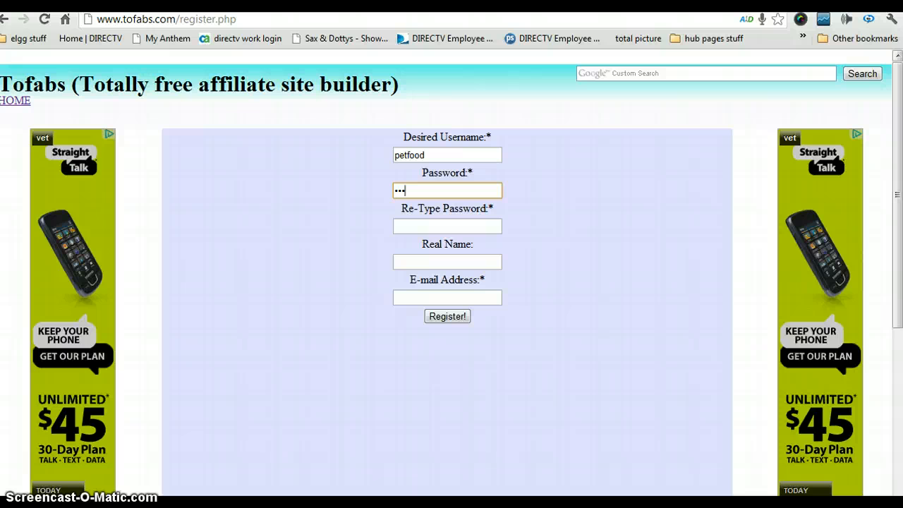
key(Tab)
text(p)
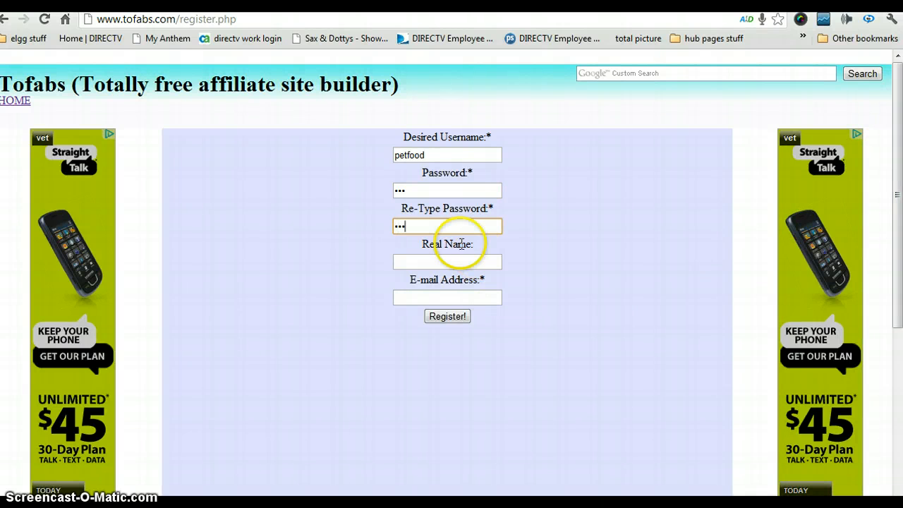
Fill the Real Name and E-mail fields from the browser's saved suggestions
click(435, 261)
click(435, 262)
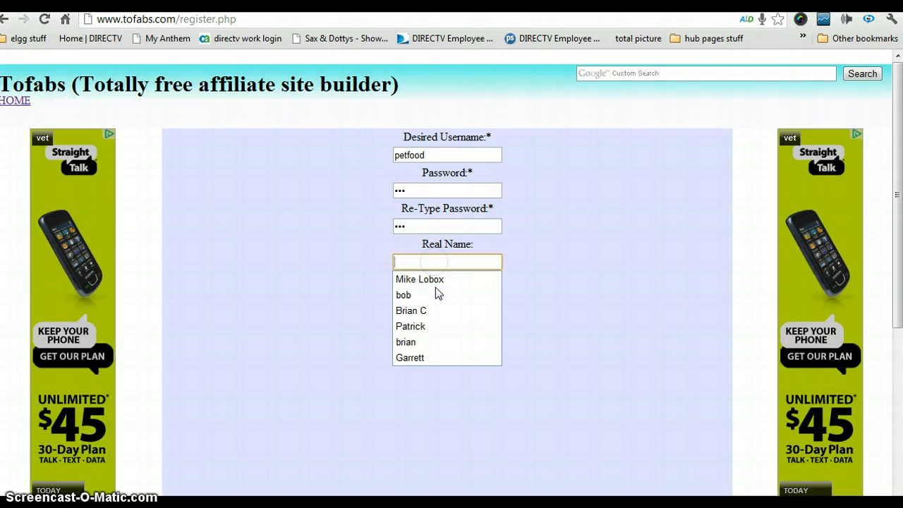
click(438, 294)
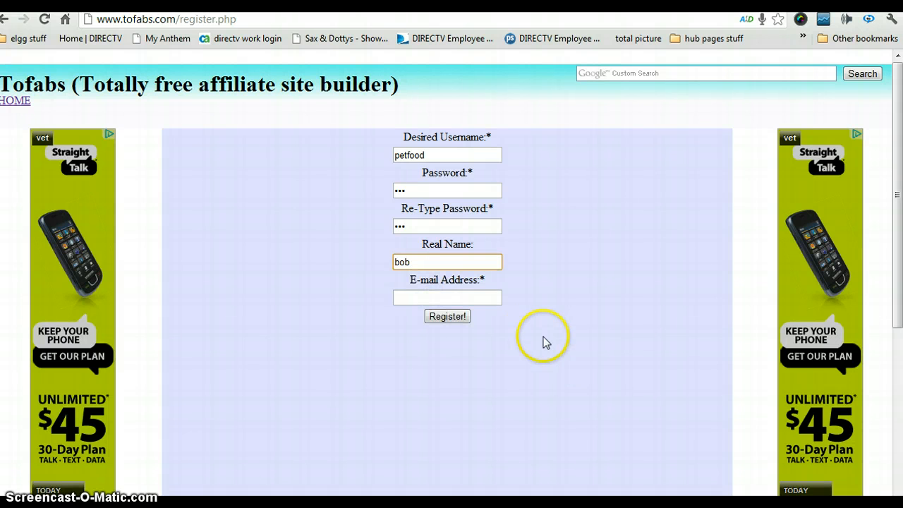
click(423, 296)
click(423, 296)
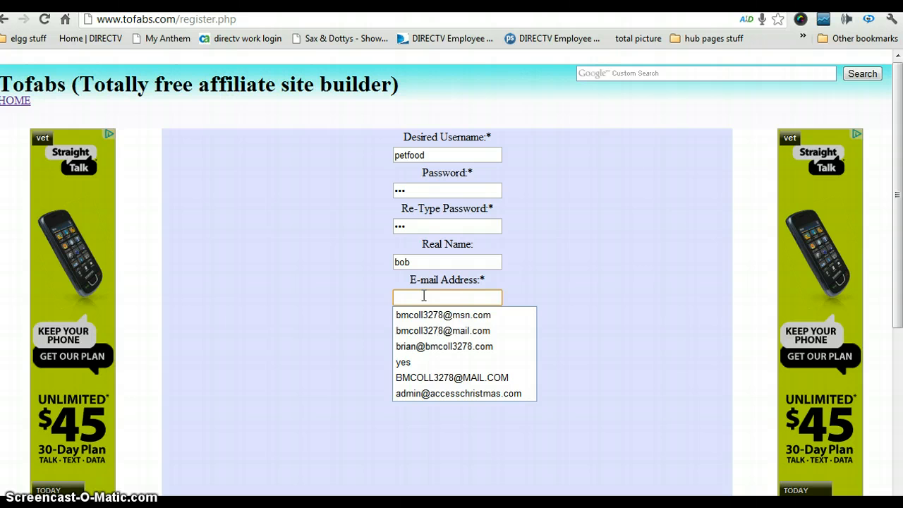
click(406, 347)
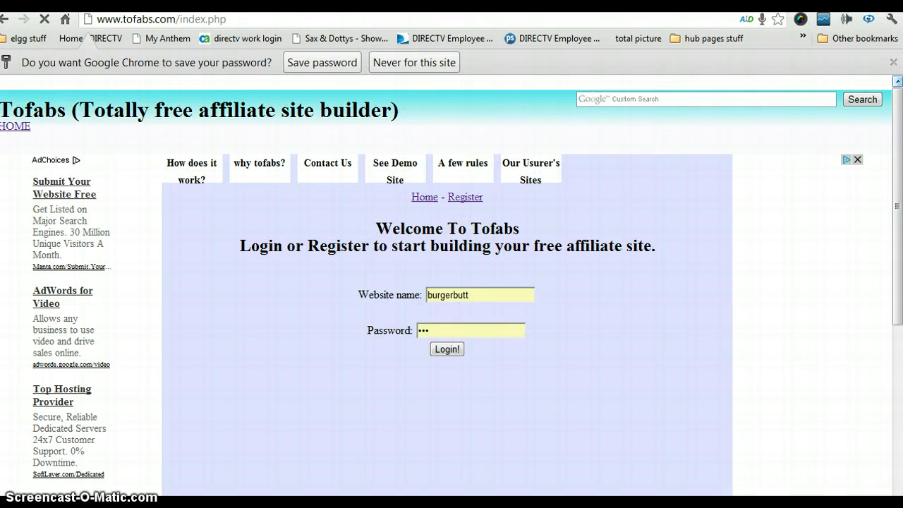
Log in as petfood with its password, dismissing Chrome's save-password offers
click(893, 62)
drag(475, 277, 409, 262)
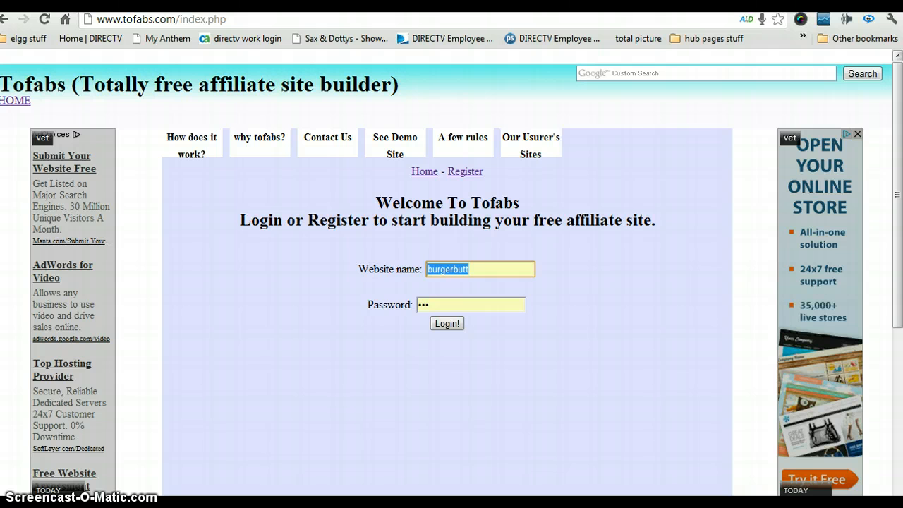
text(petfood)
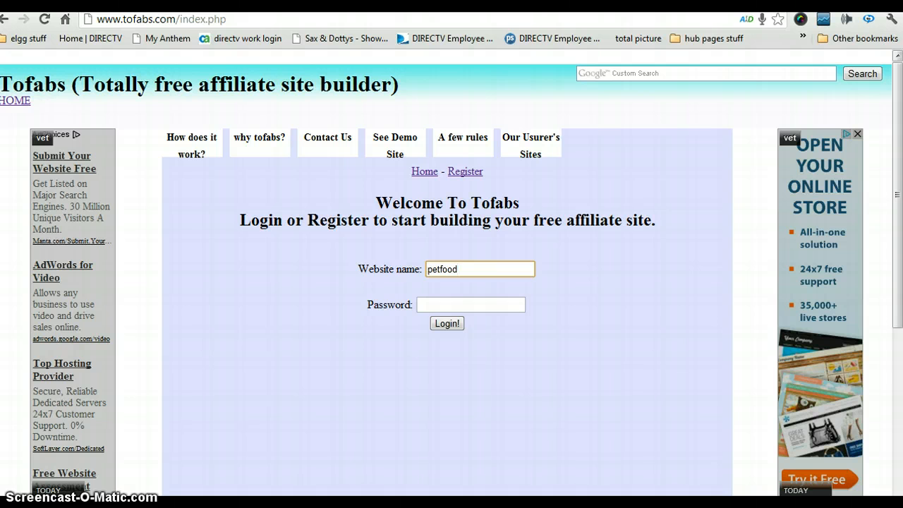
key(Tab)
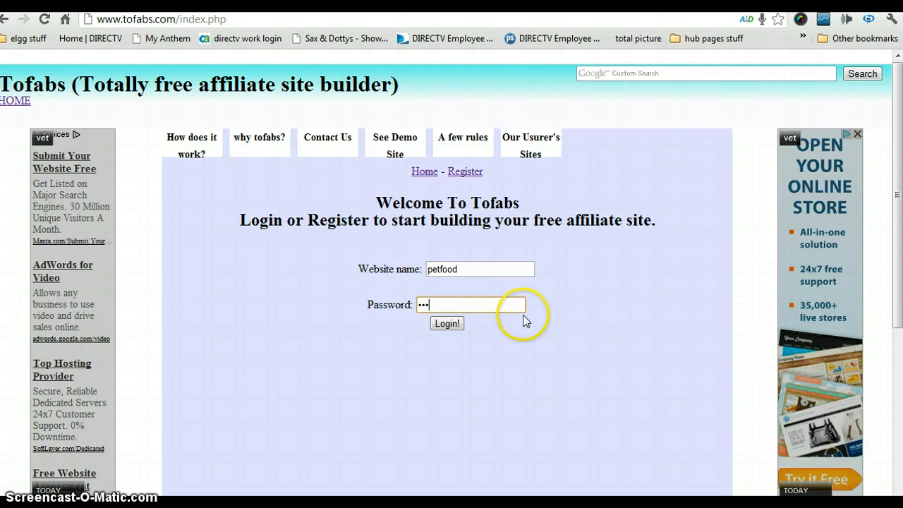
click(438, 326)
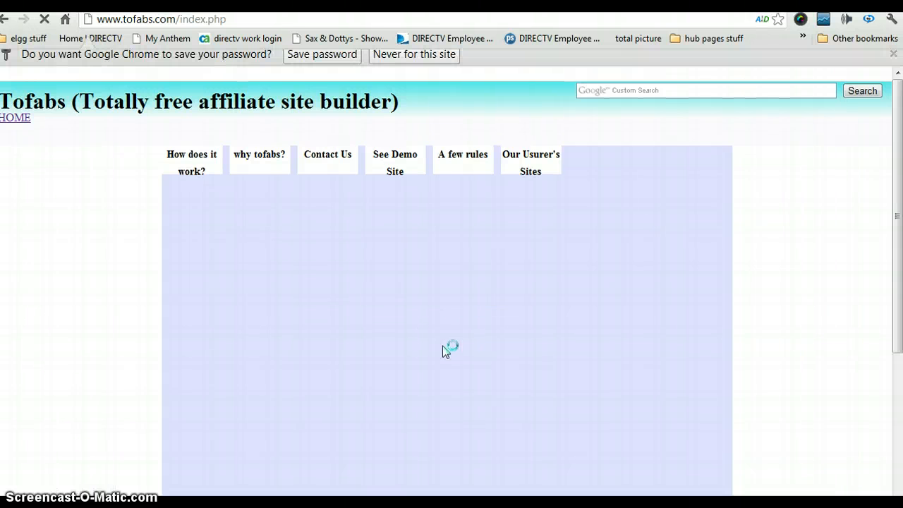
click(893, 62)
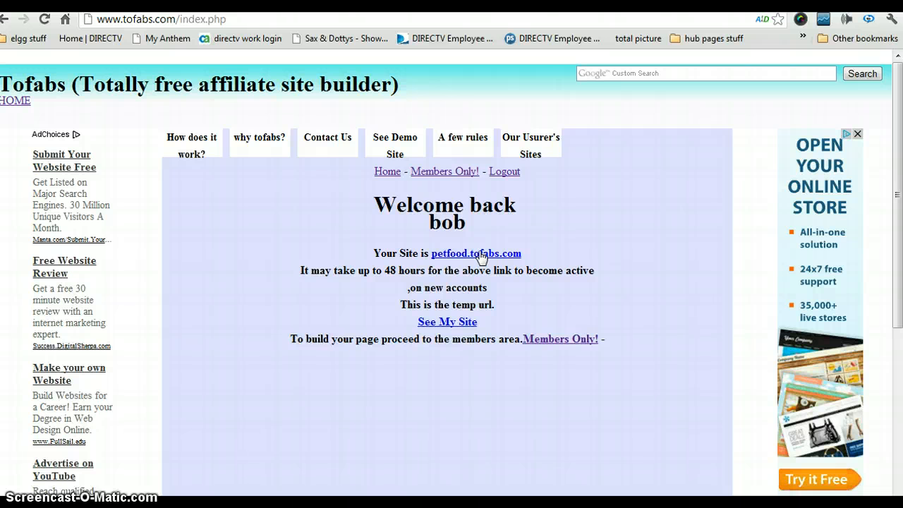
Preview the unbuilt petfood site, then open Members Only from the welcome tab
click(445, 322)
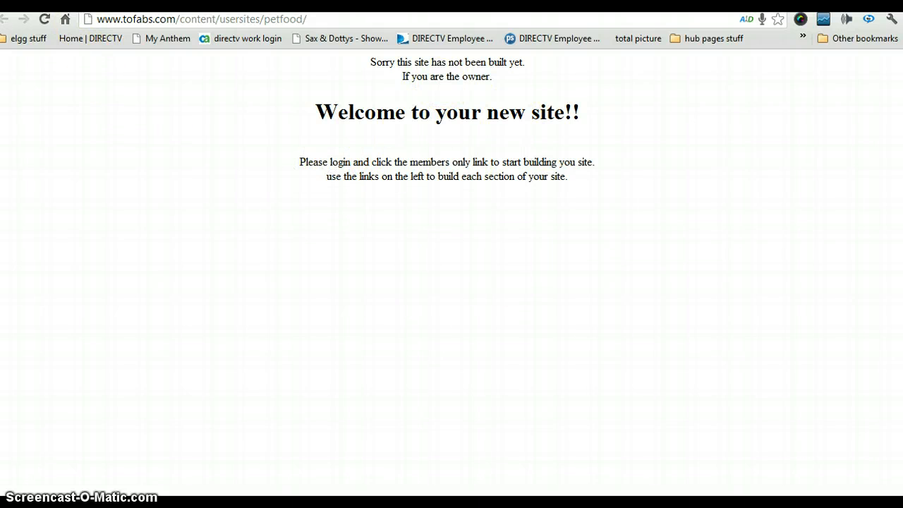
click(69, 4)
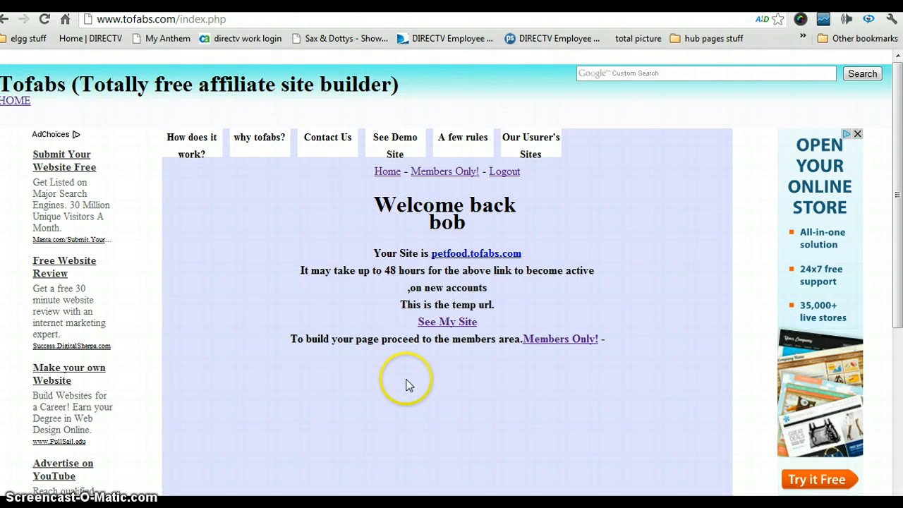
click(447, 172)
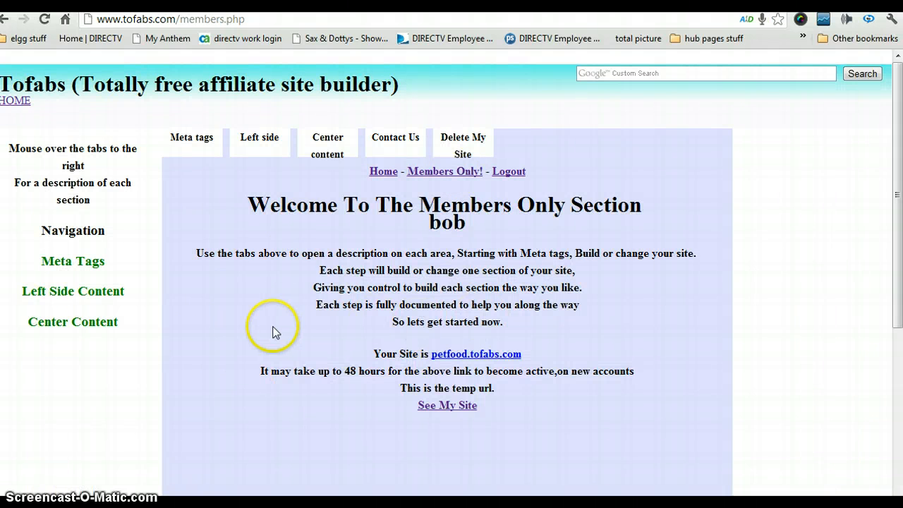
In the Meta Tags builder, pick center background #59FFFF and top background #1C3AFF
click(76, 262)
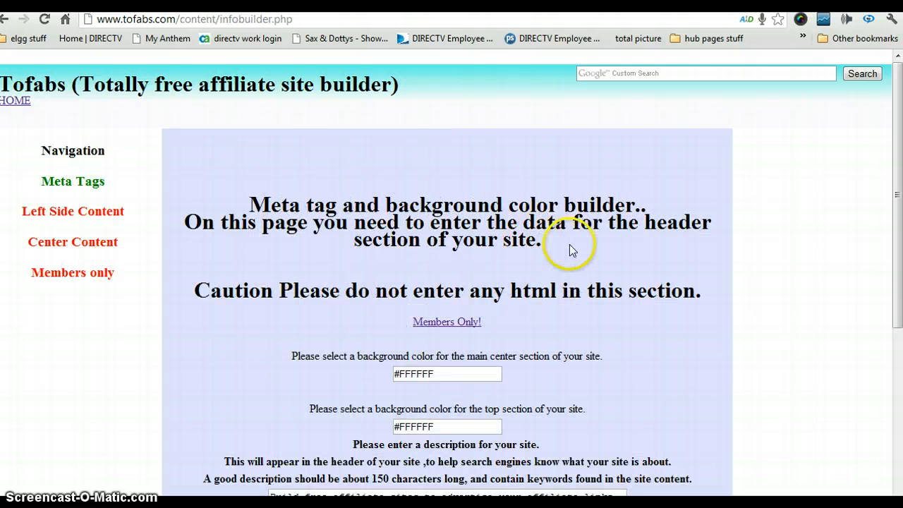
scroll(569, 244, down, 2)
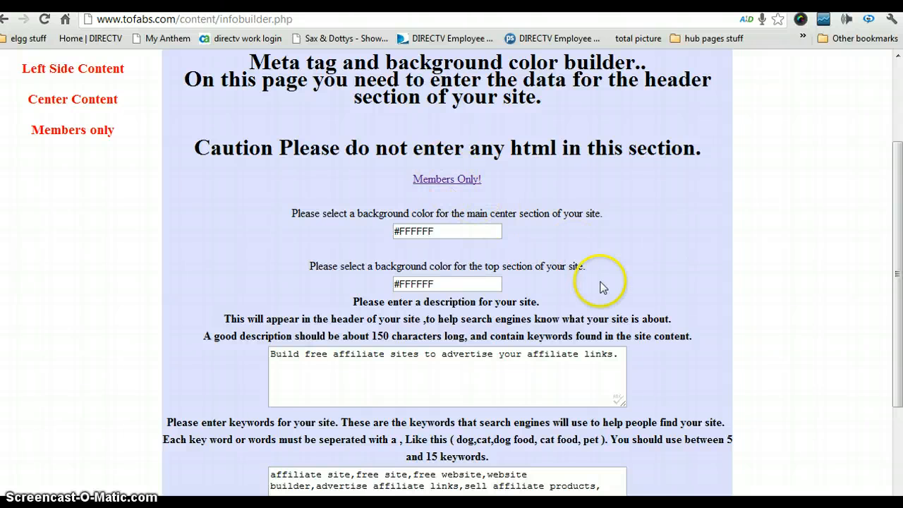
click(438, 230)
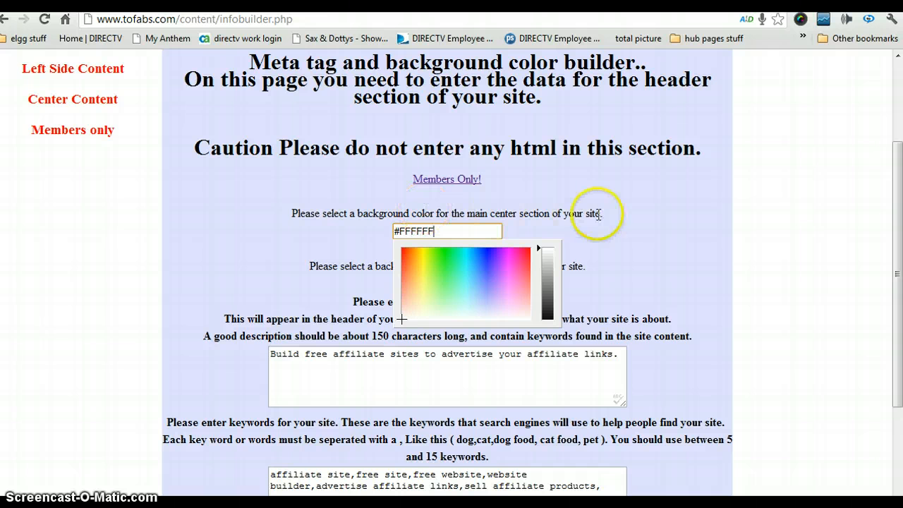
click(466, 272)
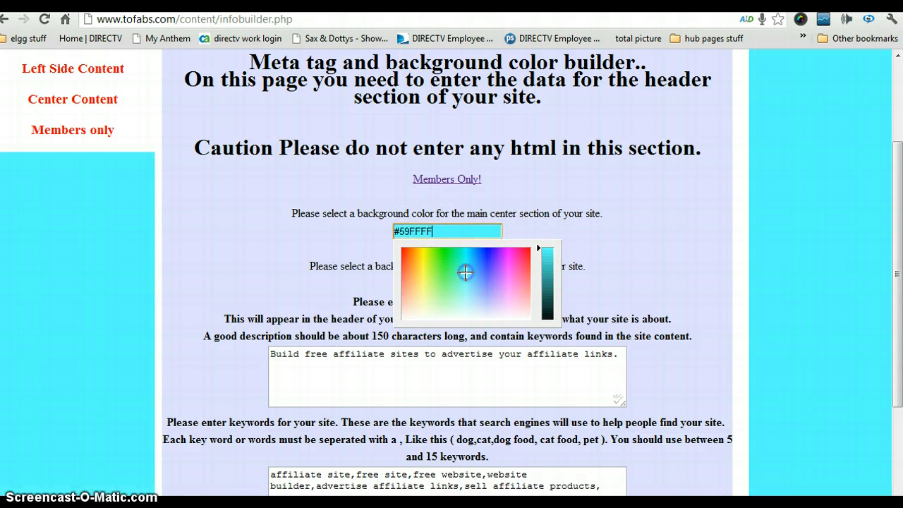
click(591, 234)
click(464, 285)
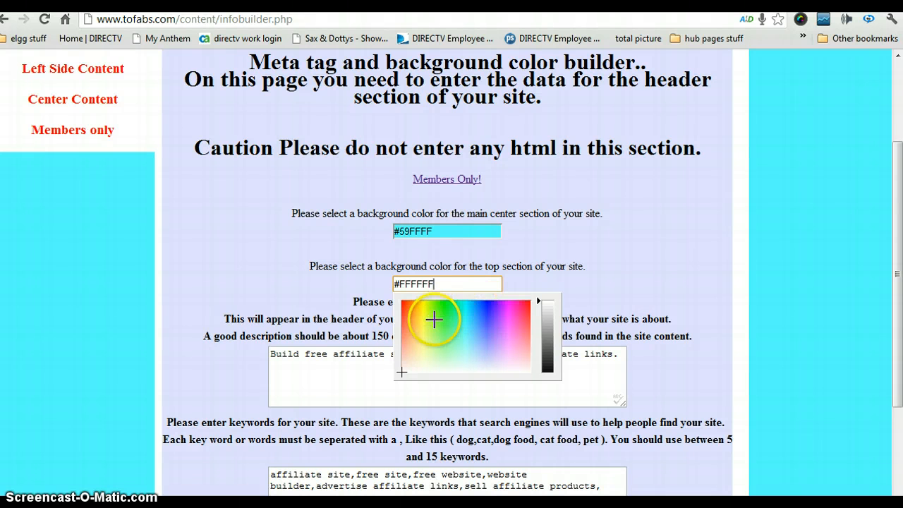
click(484, 309)
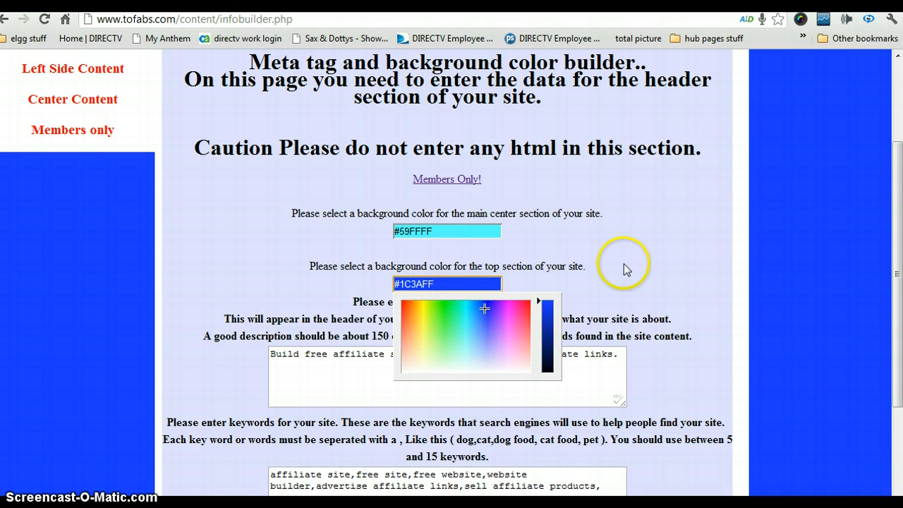
click(622, 264)
Replace the sample site description with 'Pet food of all kinds at great prices'
scroll(666, 220, down, 3)
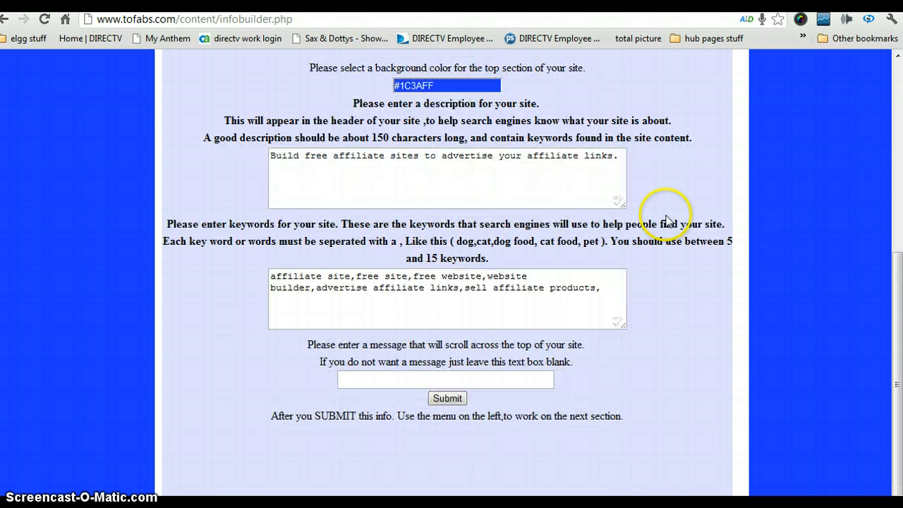
click(270, 155)
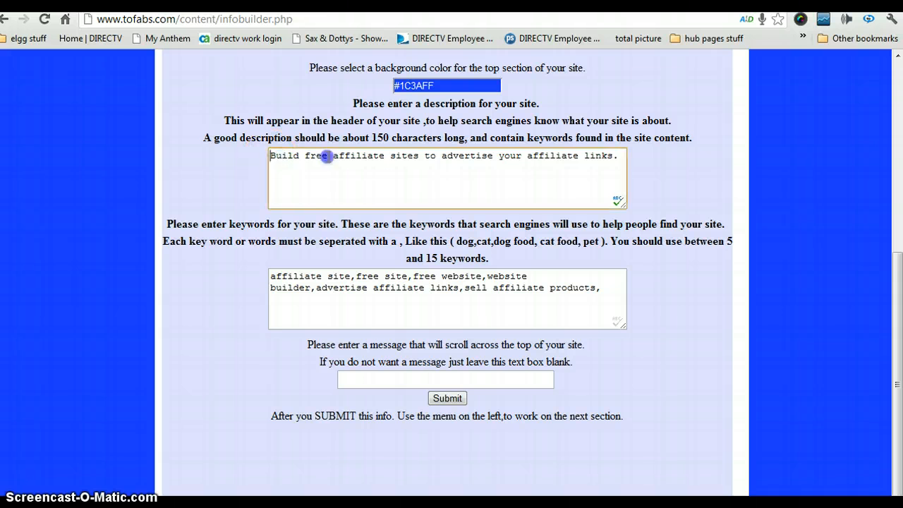
drag(327, 156, 621, 156)
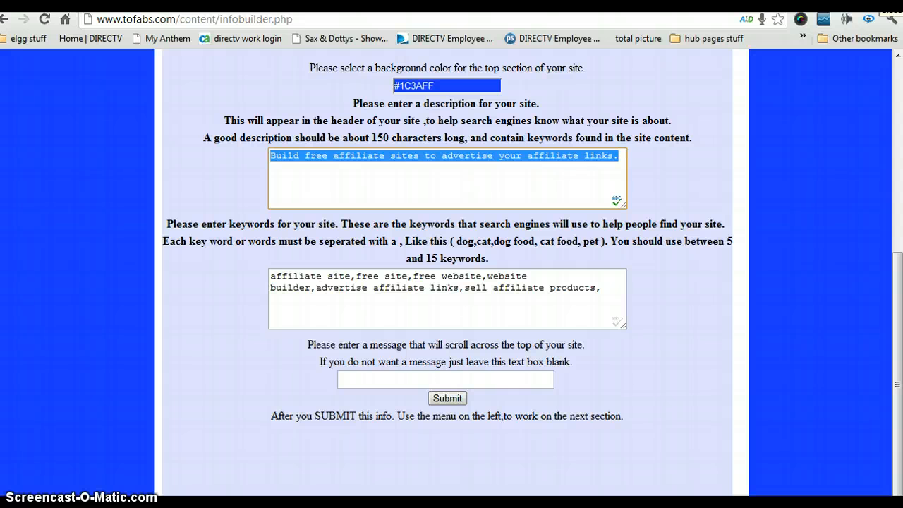
text(P)
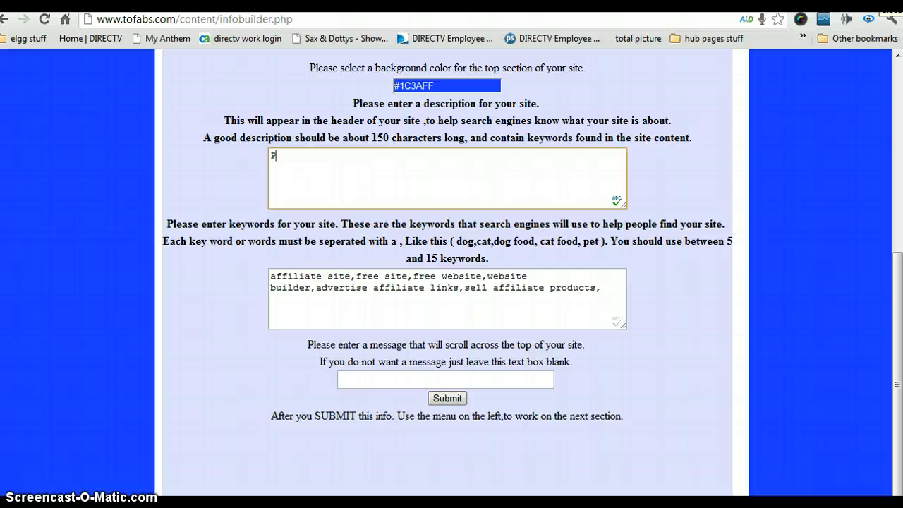
text(et food of all )
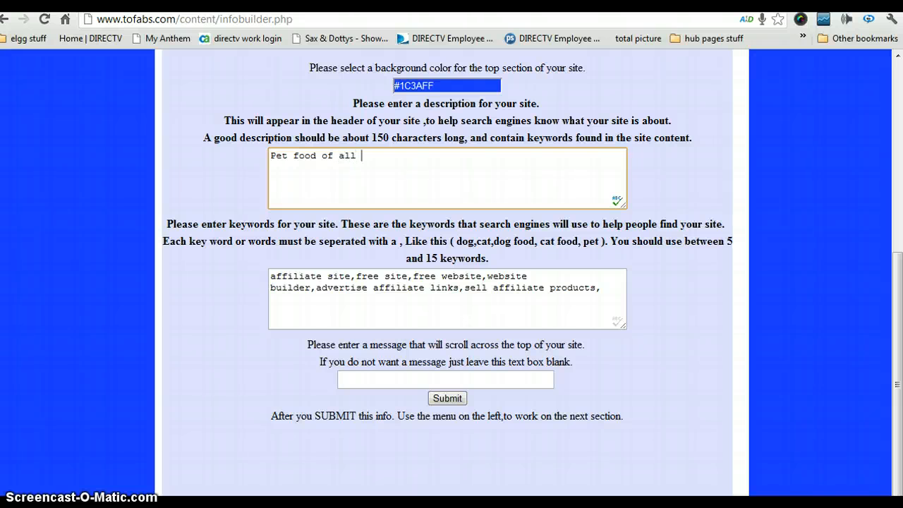
text(kinds at great pri)
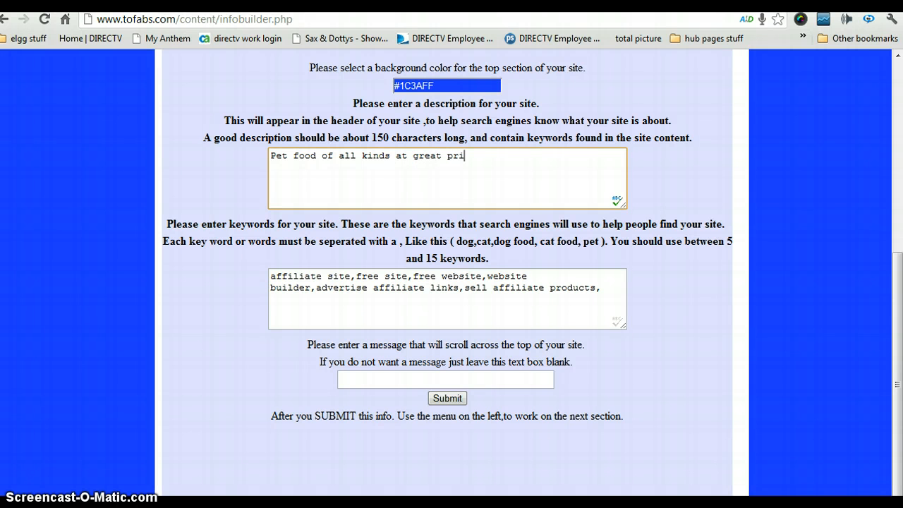
text(ces)
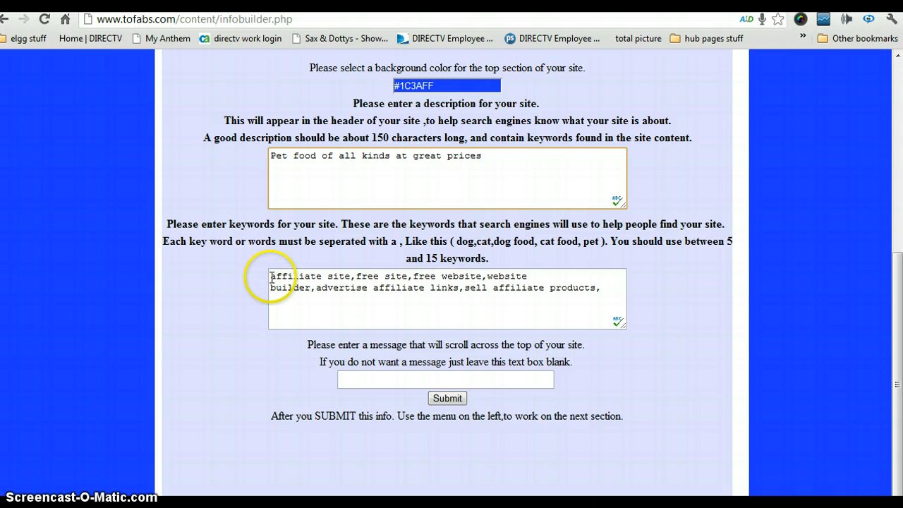
Overwrite the old keywords with new pet food, price and quality keywords
drag(272, 277, 598, 289)
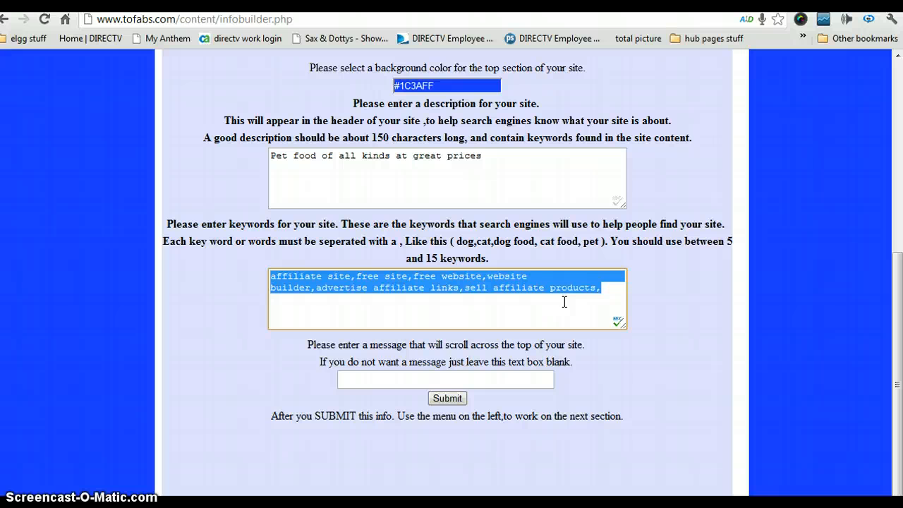
text(petfoo)
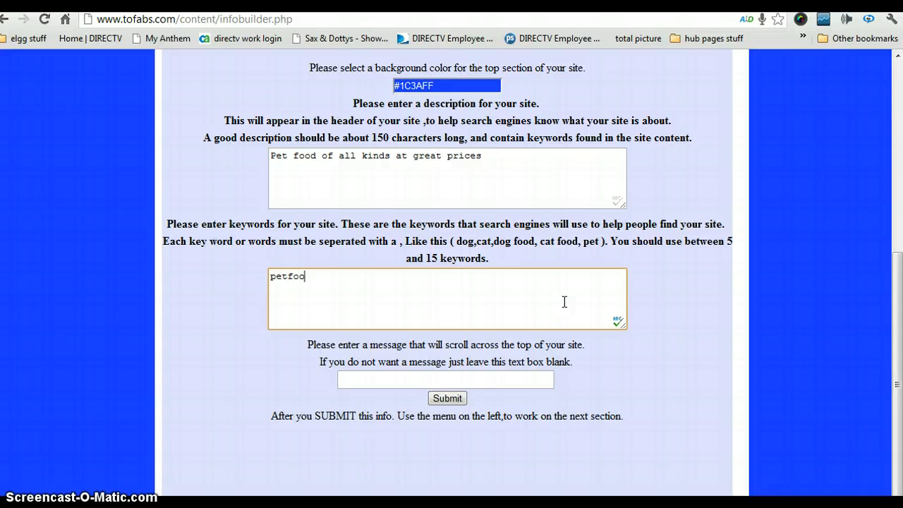
text(d,low)
text(price,h)
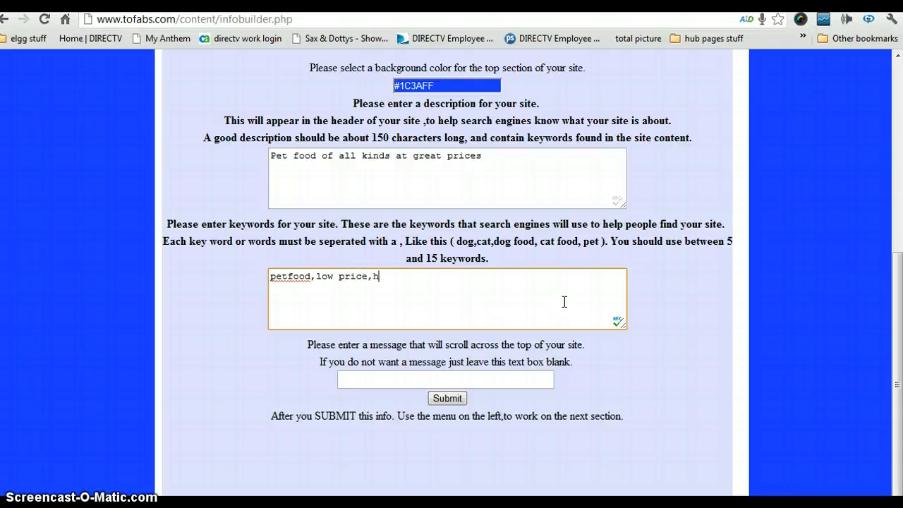
text(ight quality)
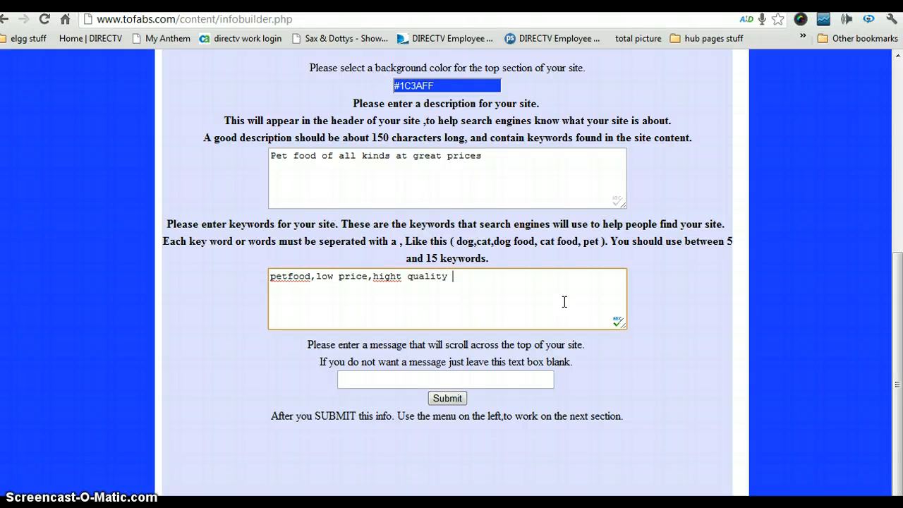
Fix the 'hight' typo, append 'dog', and split 'petfood' into 'pet food'
click(397, 276)
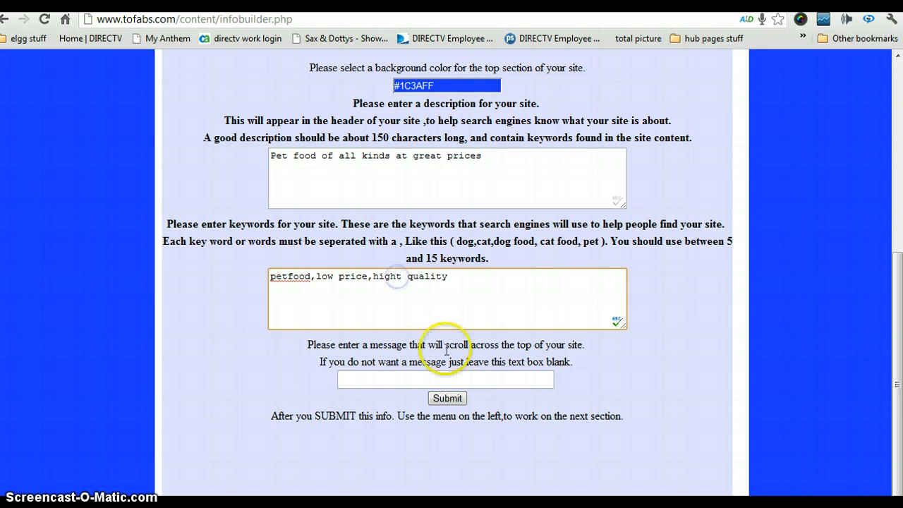
key(Delete)
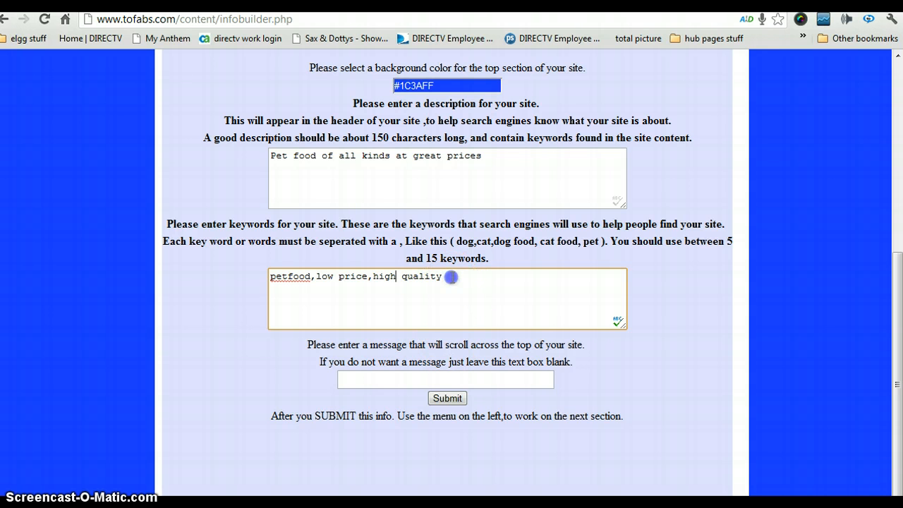
click(451, 277)
text(,dog)
click(290, 276)
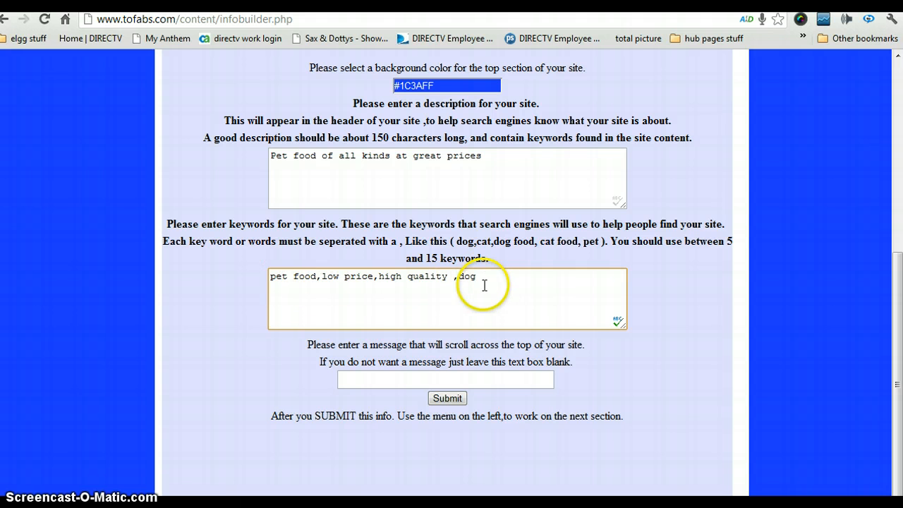
click(384, 379)
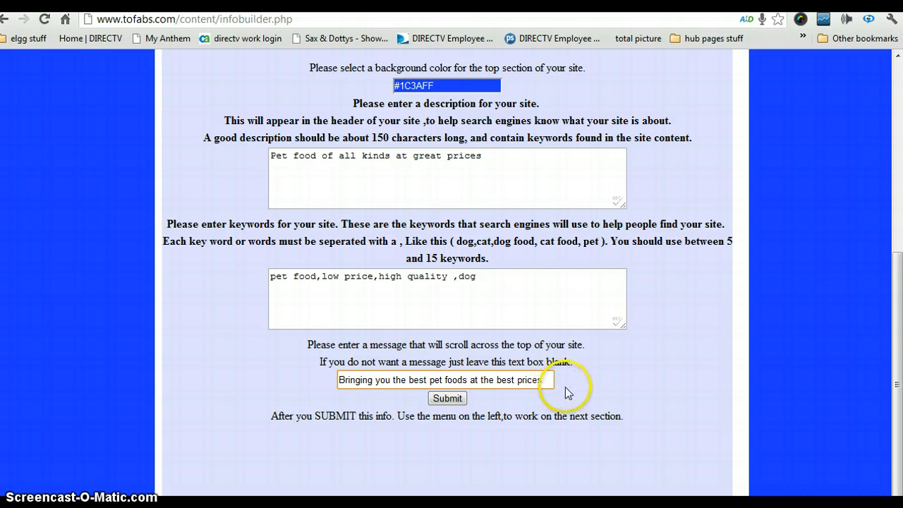
Submit the header settings with the scrolling message 'Bringing you the best pet foods at the best prices'
click(449, 399)
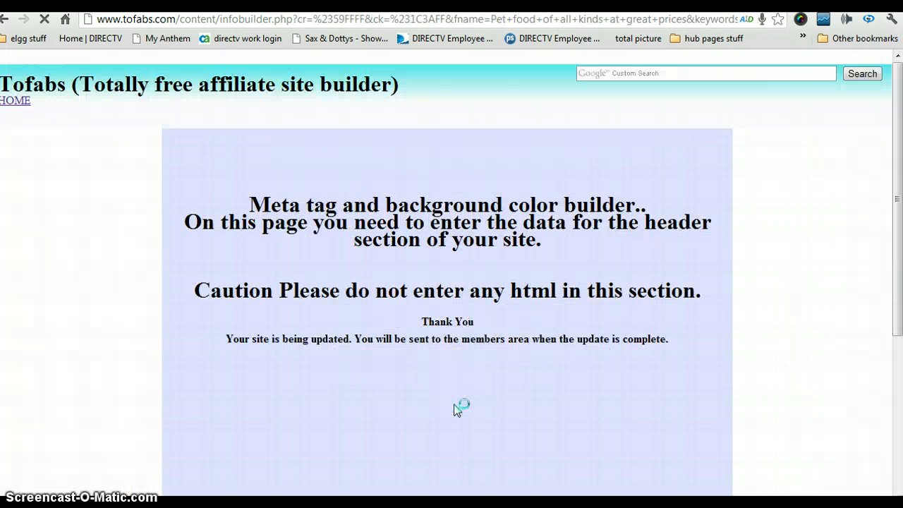
Open the live petfood site and inspect its placeholder left and center text
click(462, 431)
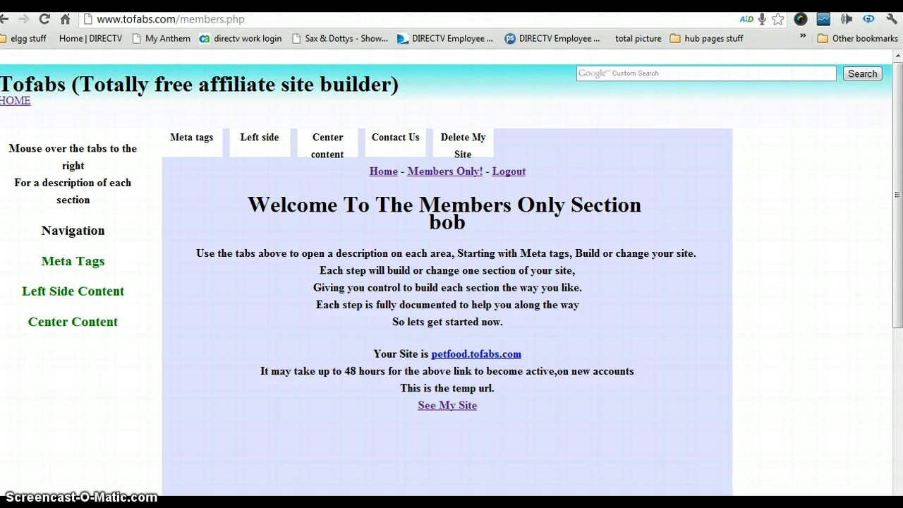
click(445, 405)
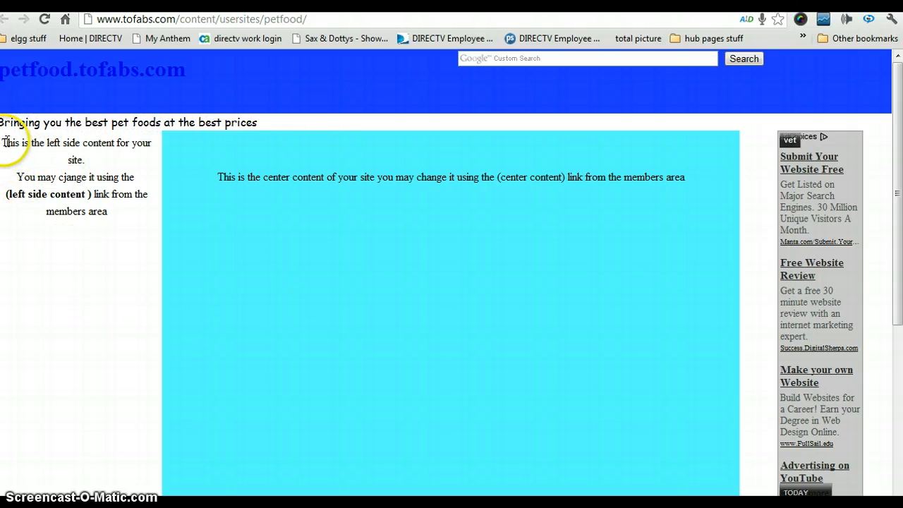
drag(4, 147, 115, 223)
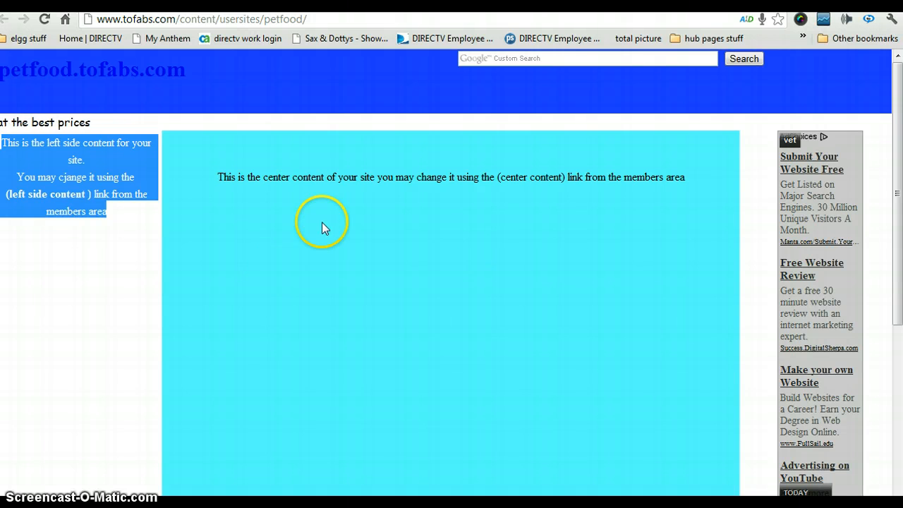
drag(219, 178, 698, 179)
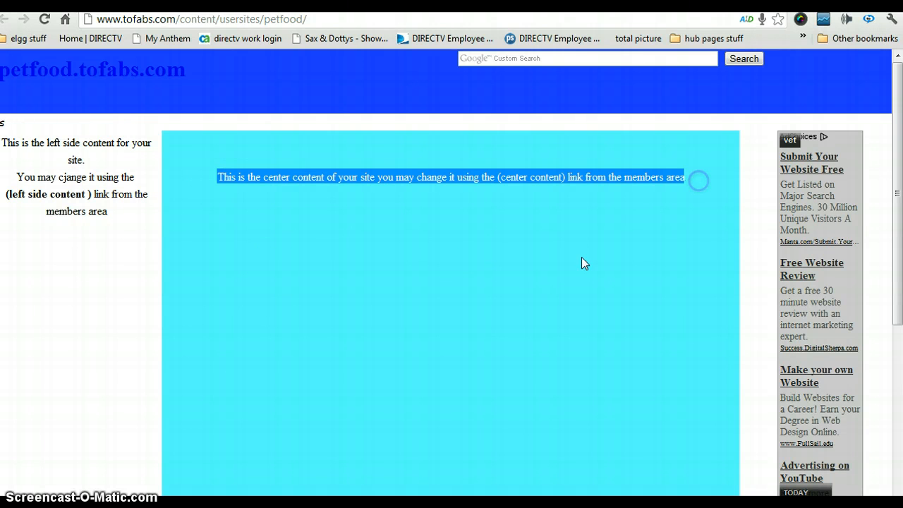
click(461, 286)
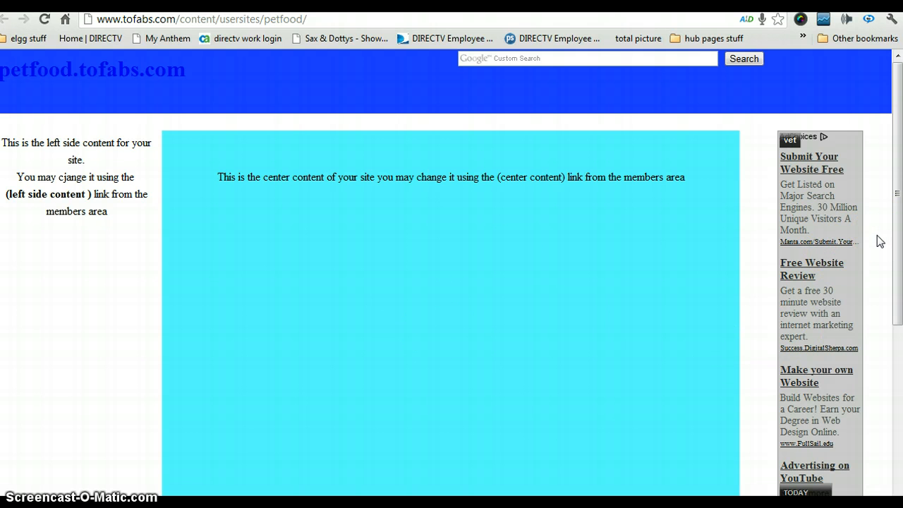
drag(893, 207, 897, 187)
Return to the Members Only page
click(4, 19)
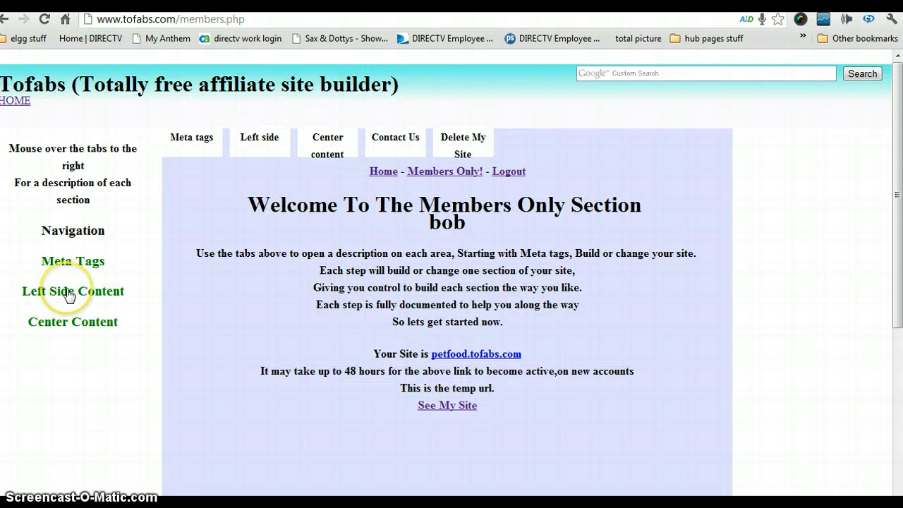
key(ctrl+Tab)
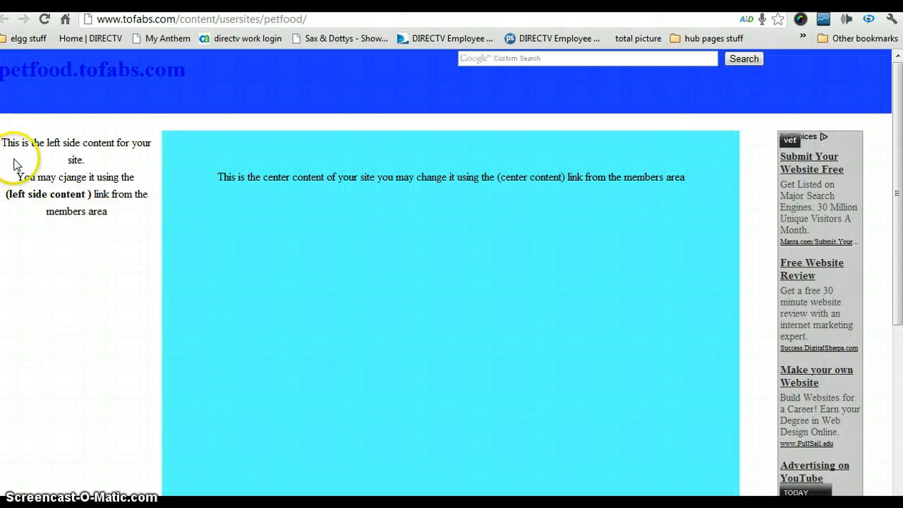
key(ctrl+shift+Tab)
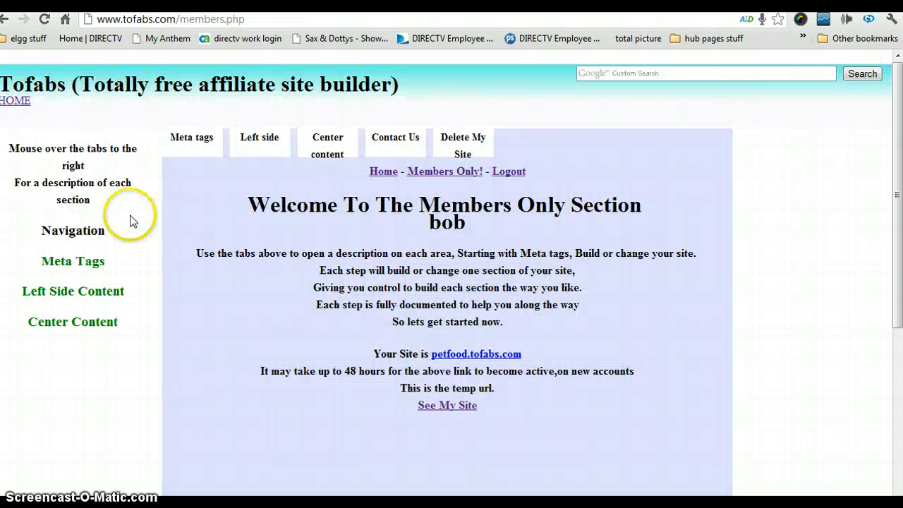
In Left Side Content, replace the editor's placeholder with 'this is petfoods site' and select it
click(75, 292)
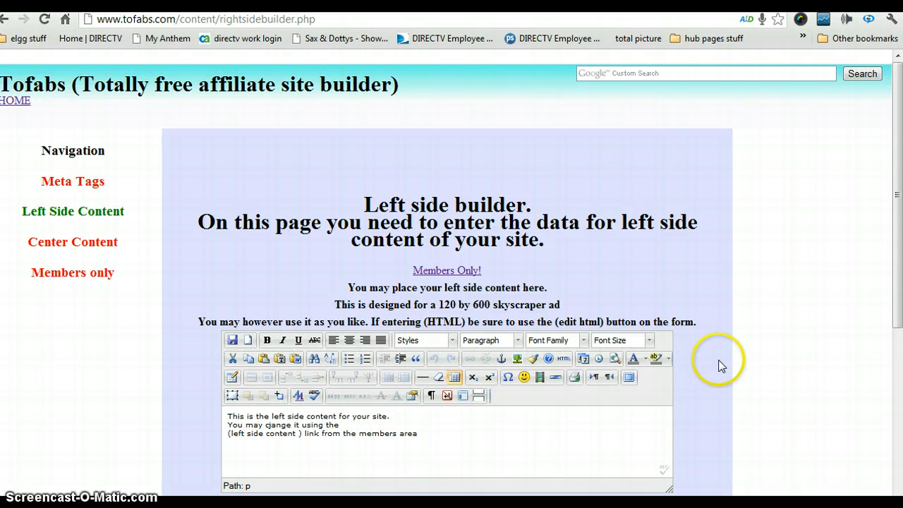
scroll(719, 363, down, 3)
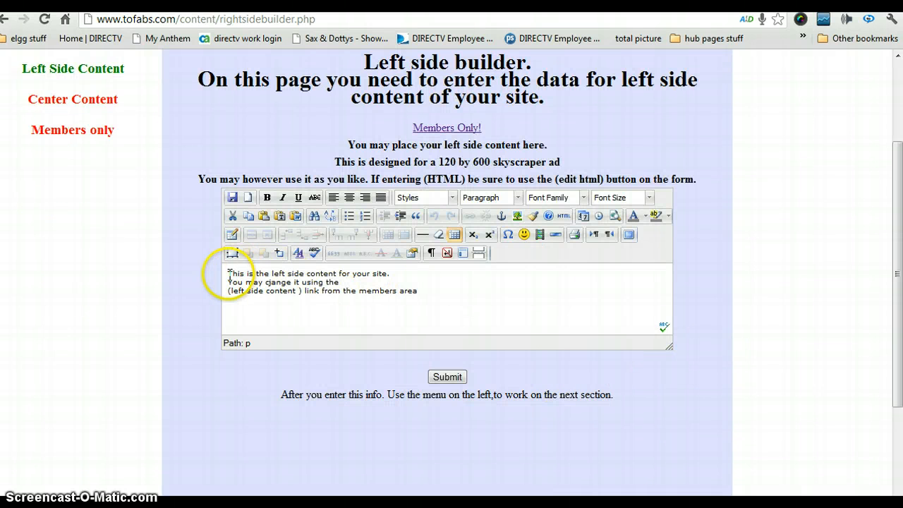
drag(228, 273, 437, 296)
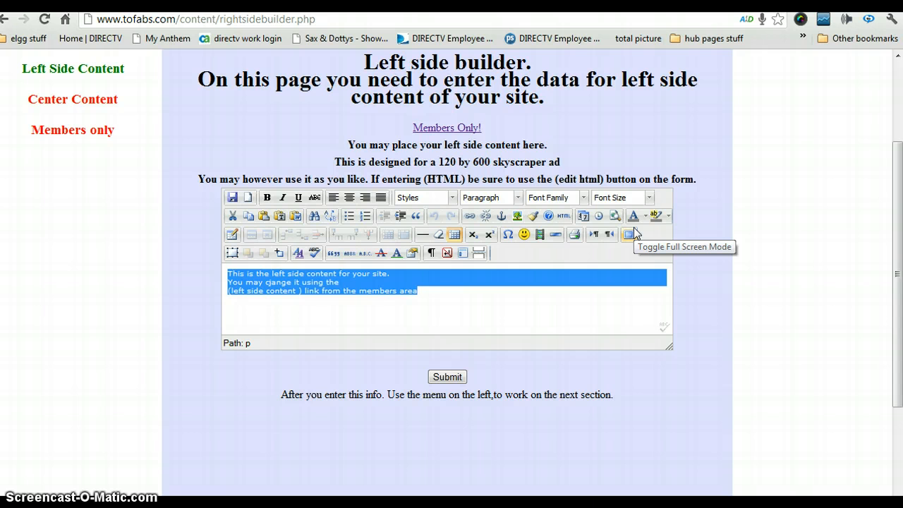
text(this is petfoods site)
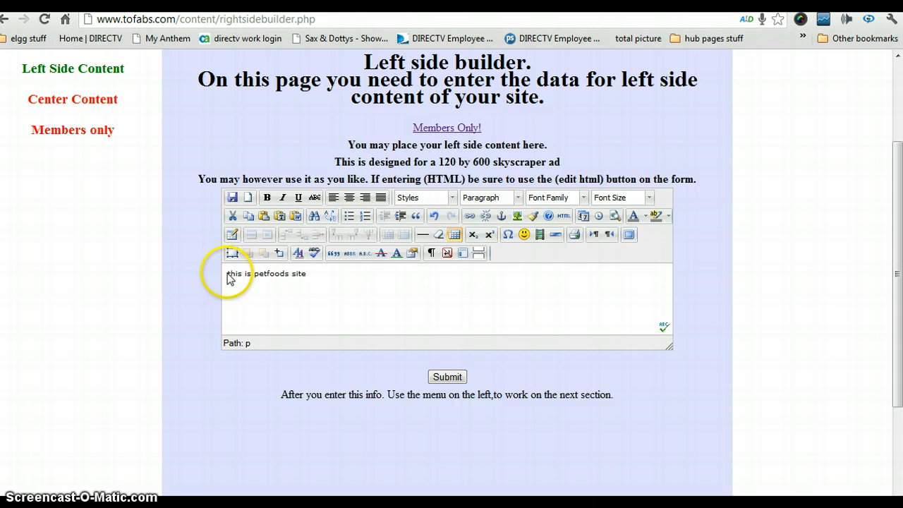
drag(227, 276, 340, 277)
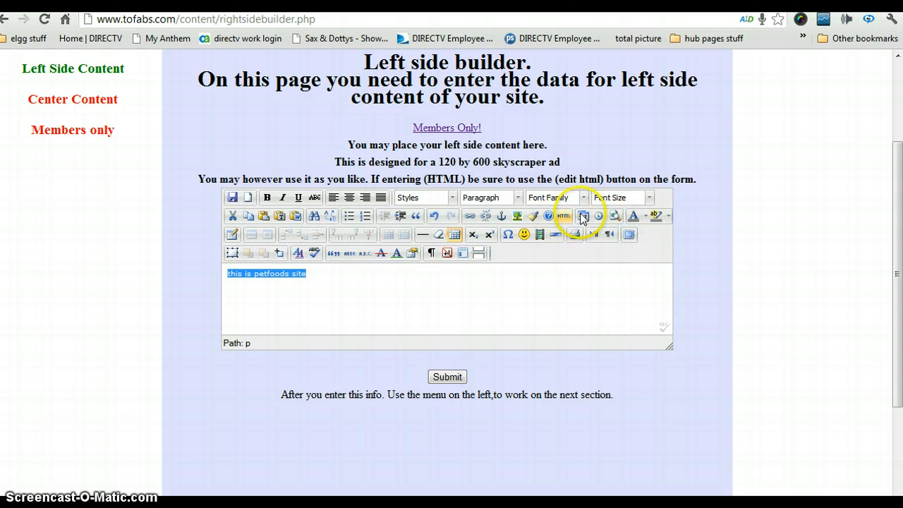
Set the selected heading 'this is petfoods site' to size 7 (36pt) in the Impact font
click(649, 198)
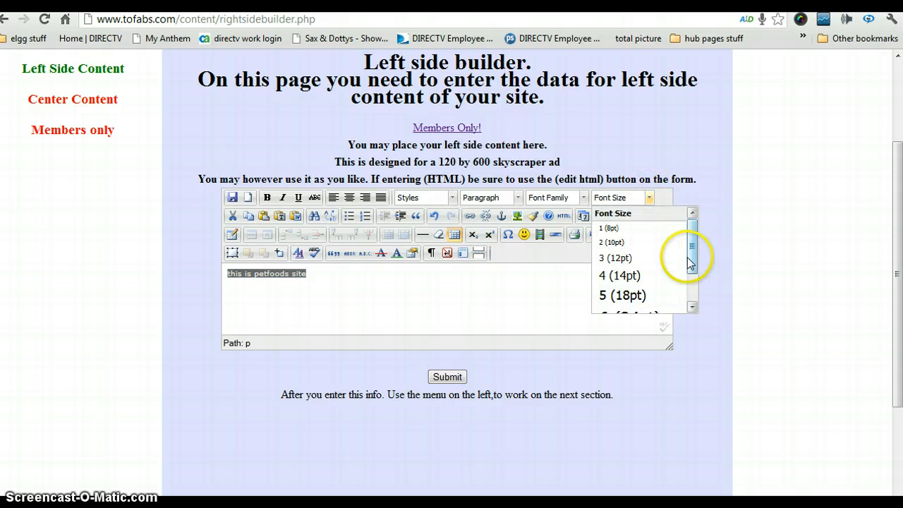
drag(695, 252, 698, 300)
click(641, 297)
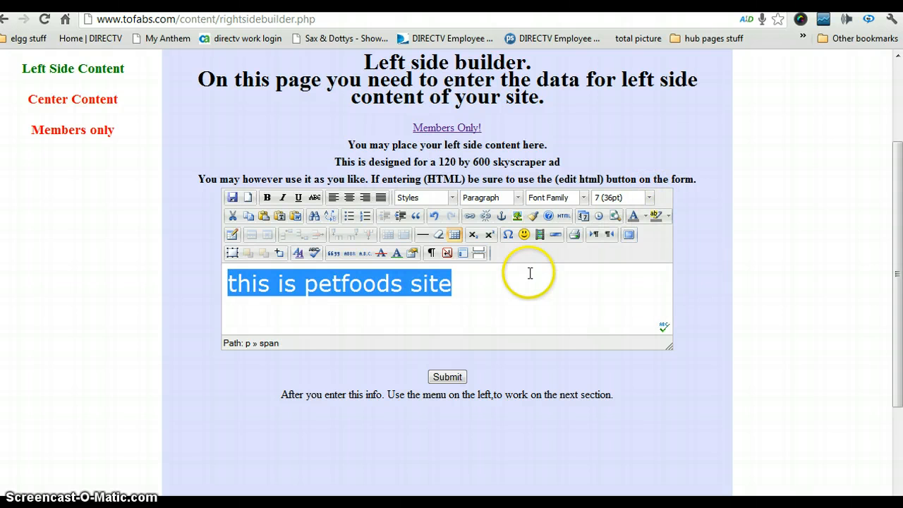
click(578, 199)
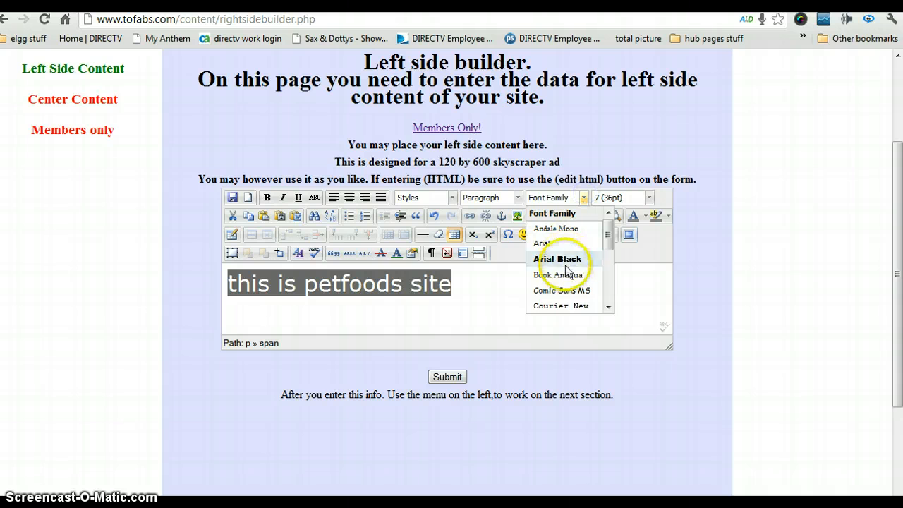
drag(607, 236, 608, 276)
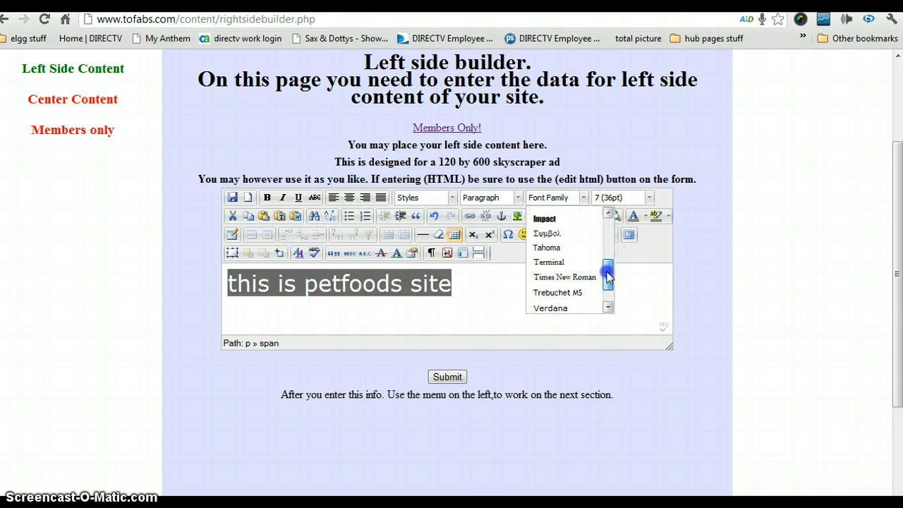
click(559, 219)
Deselect the heading and place the cursor just after it
click(499, 285)
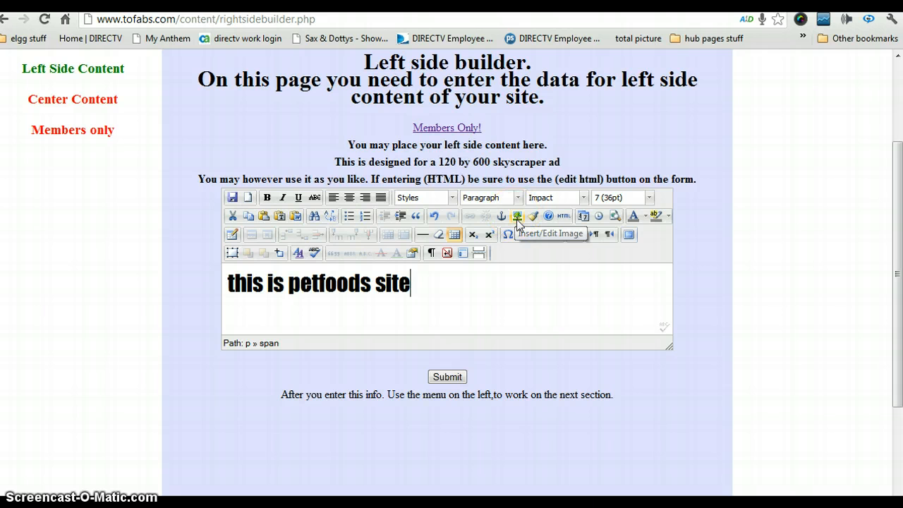
click(499, 274)
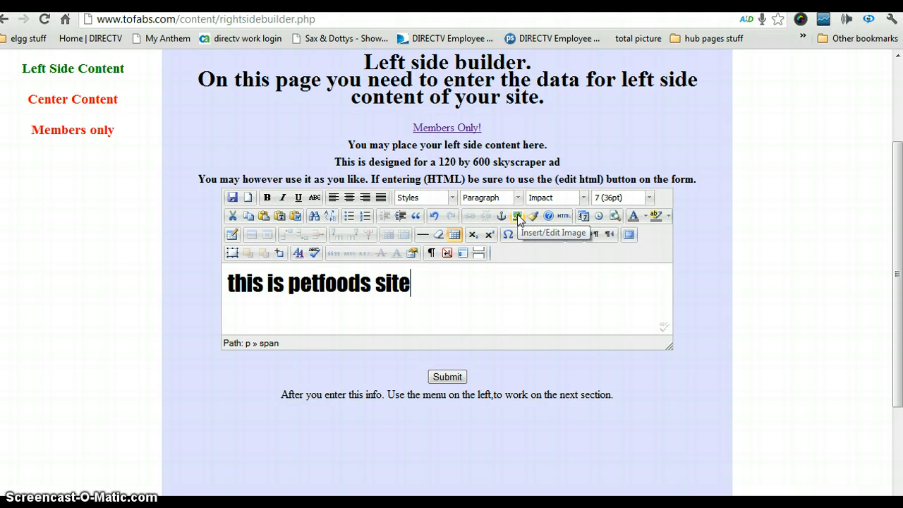
click(459, 295)
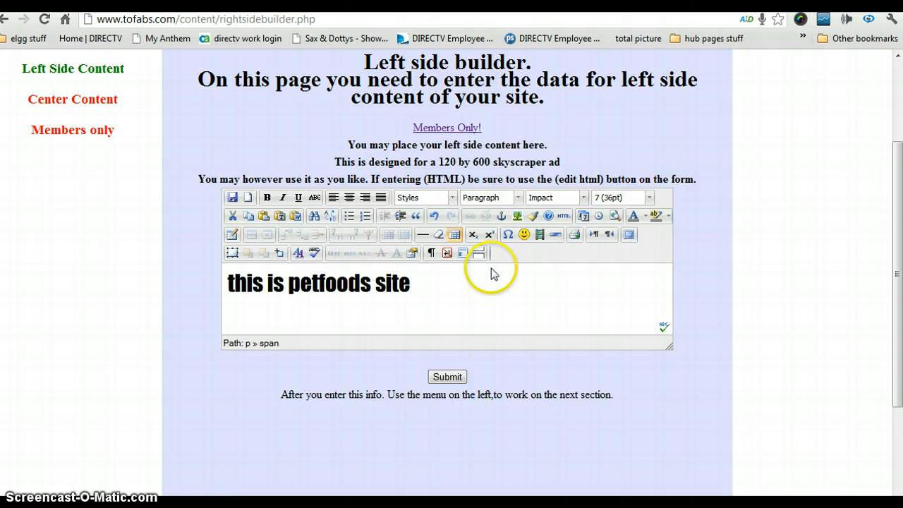
click(518, 216)
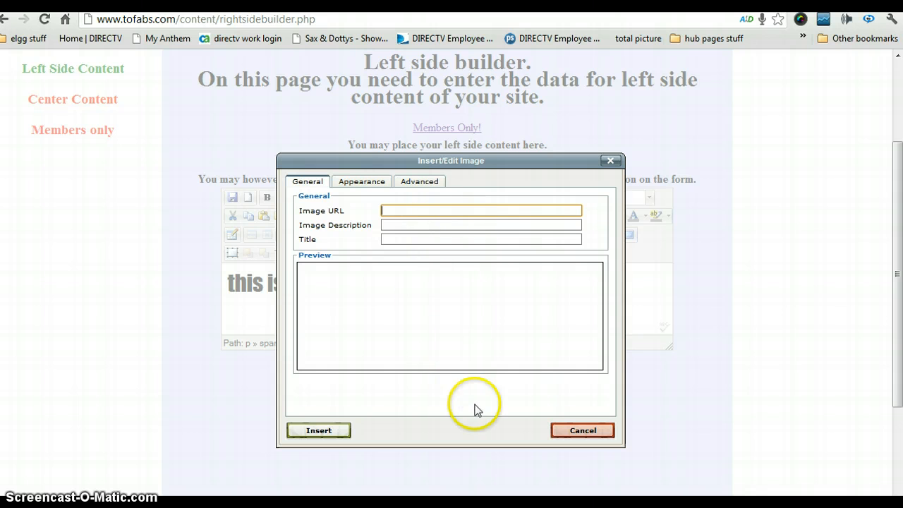
click(585, 434)
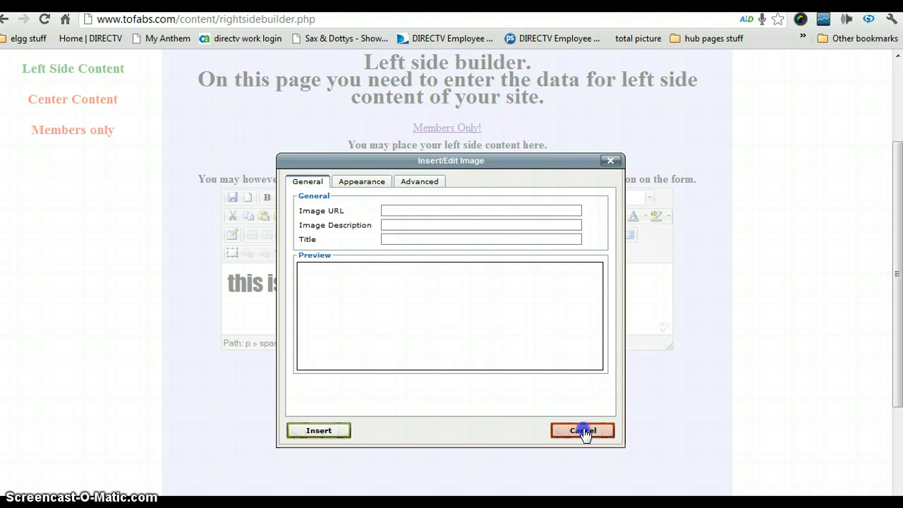
click(584, 433)
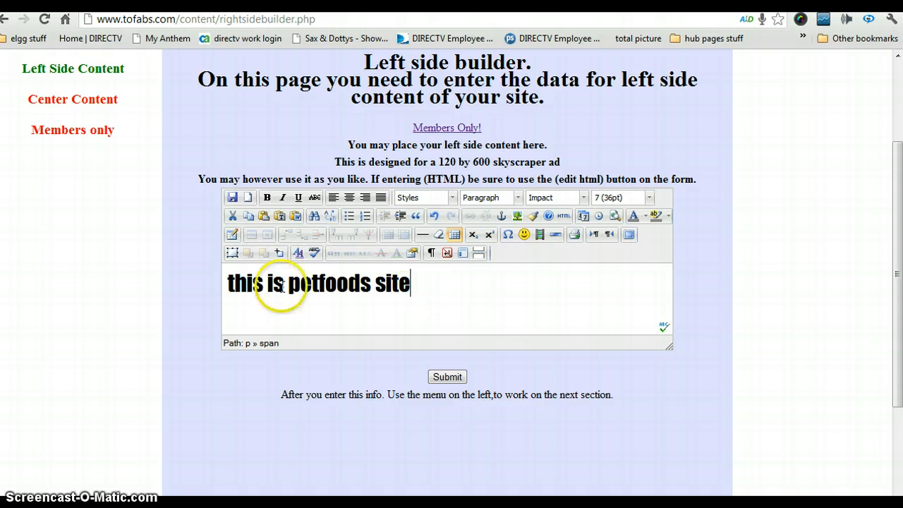
click(410, 290)
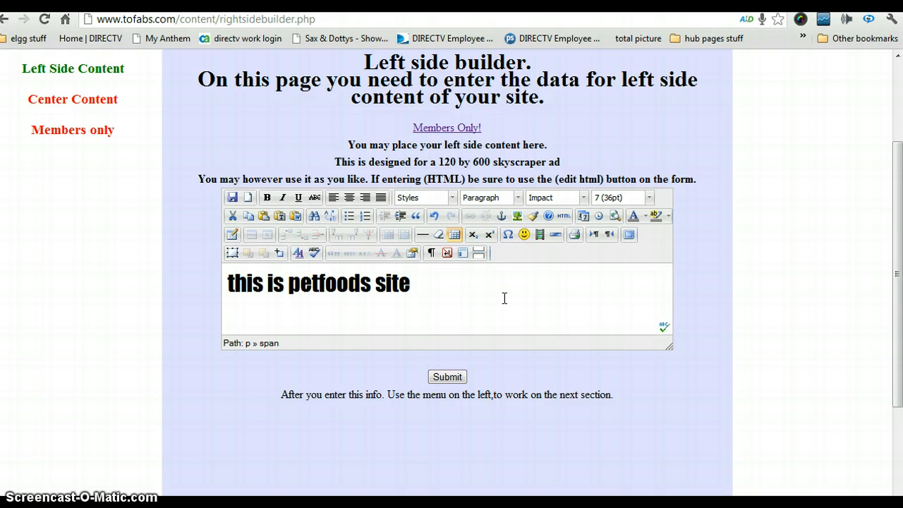
click(563, 218)
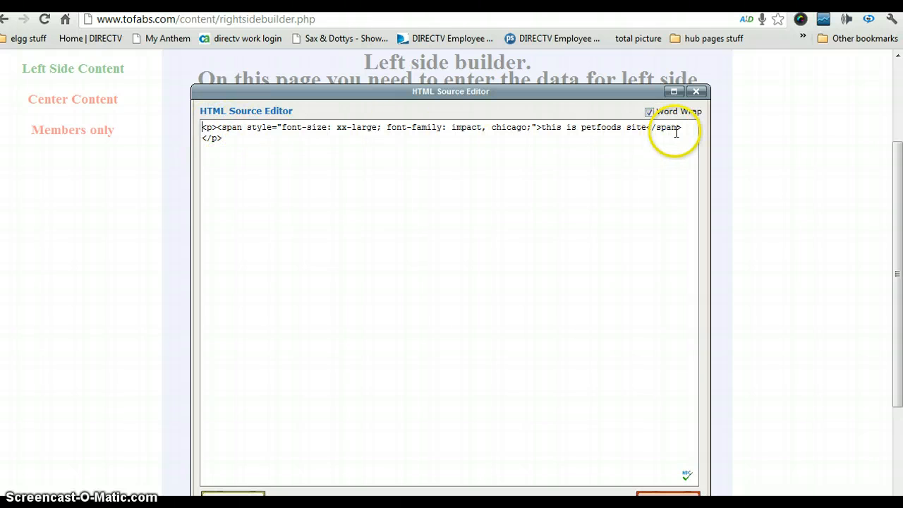
click(229, 144)
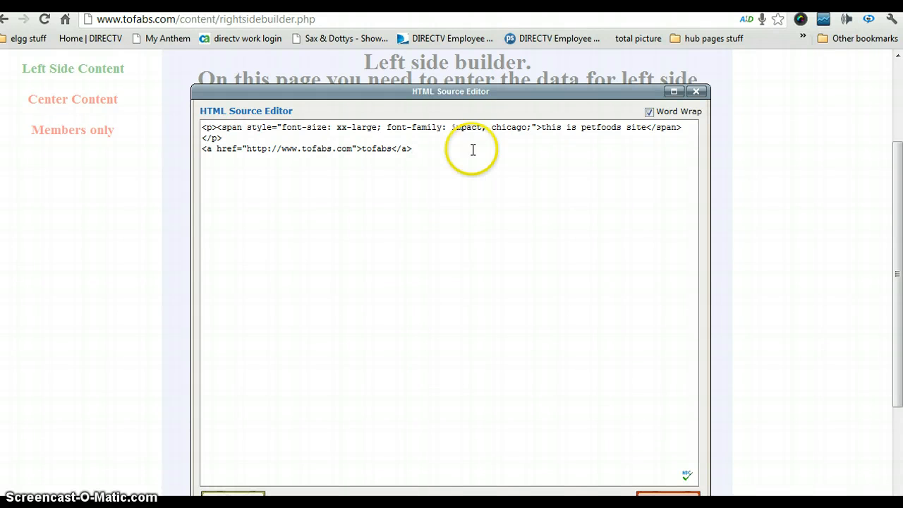
drag(496, 94, 504, 62)
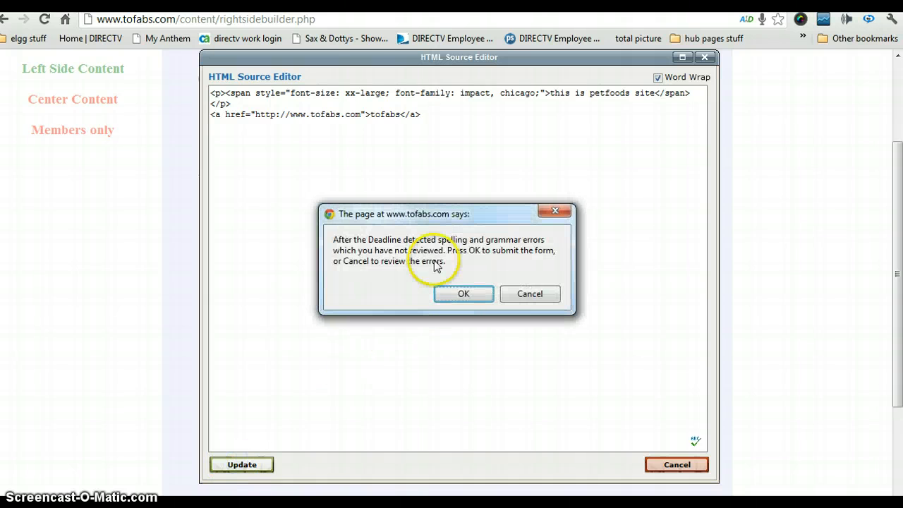
Apply the source changes and submit the left side content despite the spelling warnings
click(463, 294)
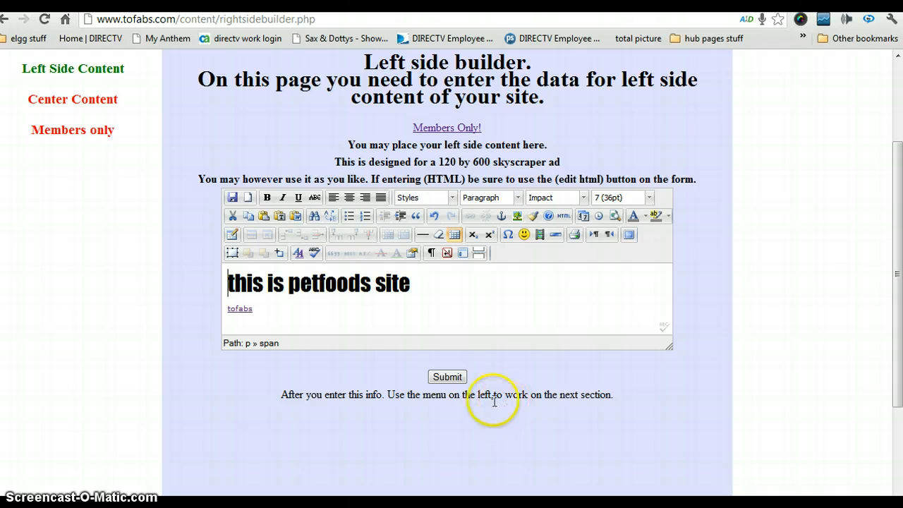
click(443, 379)
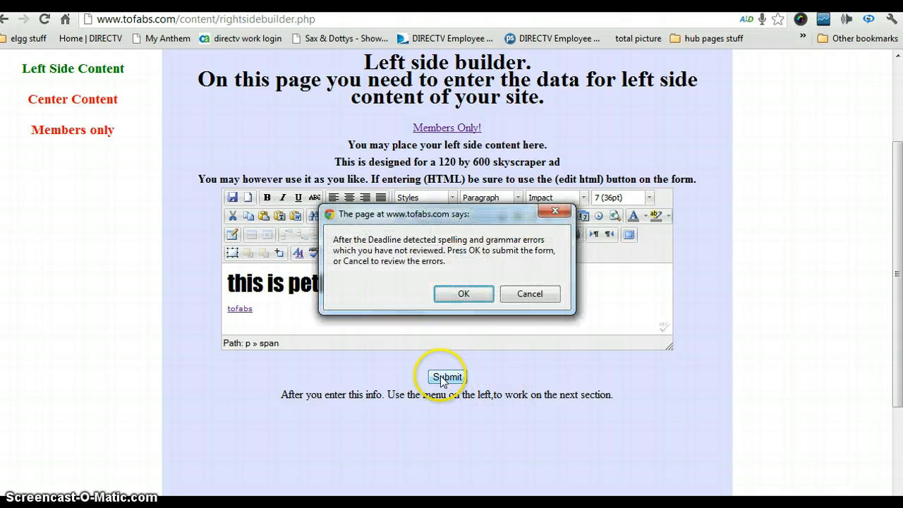
click(462, 294)
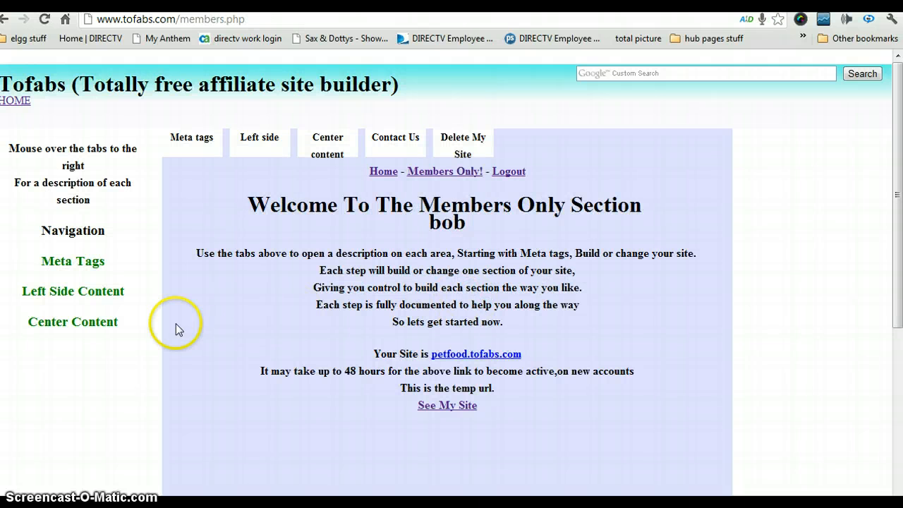
Reopen the Left Side Content builder to see the saved heading and link
click(65, 291)
scroll(177, 282, down, 3)
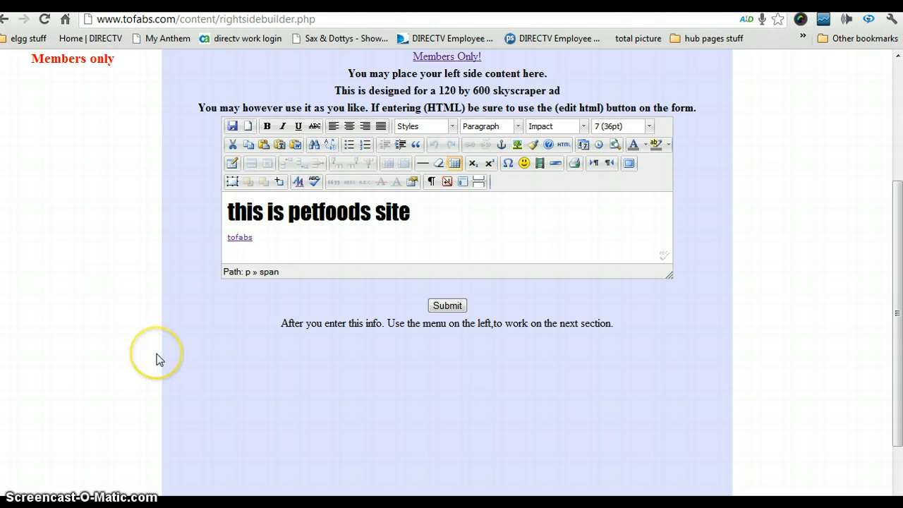
scroll(159, 360, up, 3)
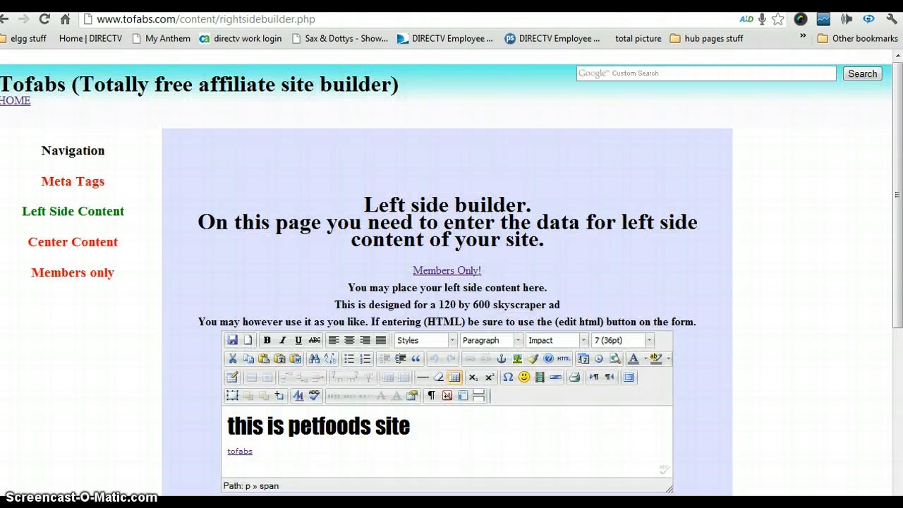
Reload the live petfood site, test its tofabs link, then go back to the builder tab
key(ctrl+Tab)
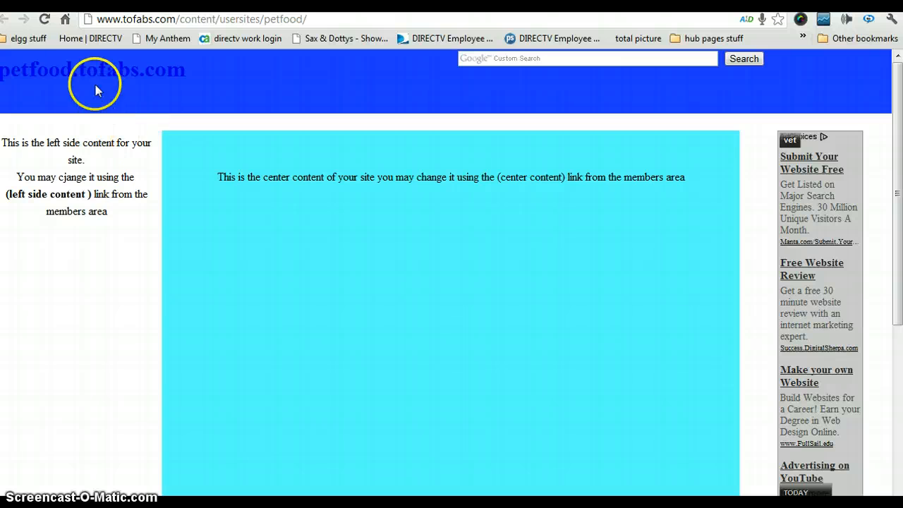
click(47, 20)
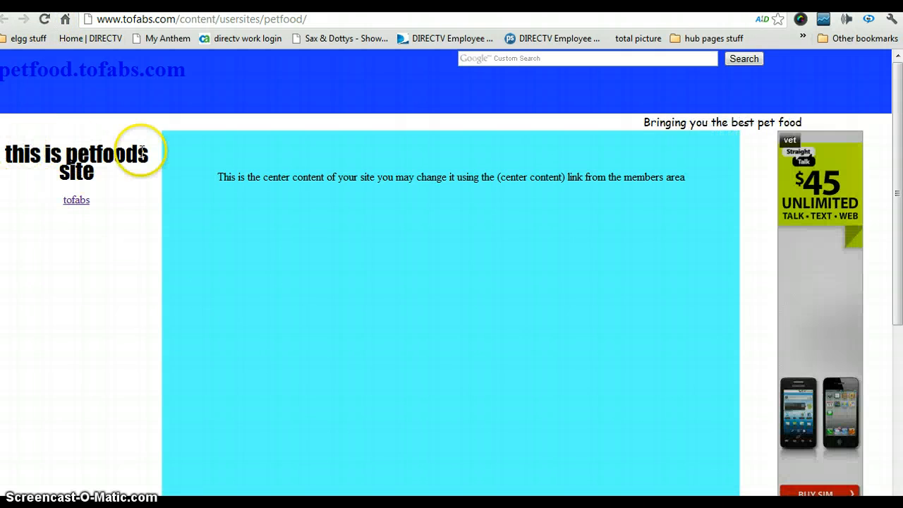
click(77, 202)
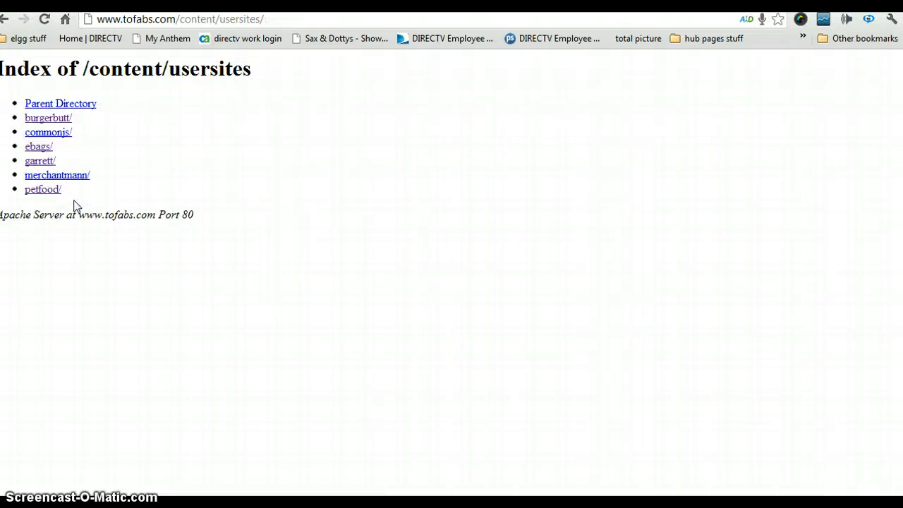
click(4, 22)
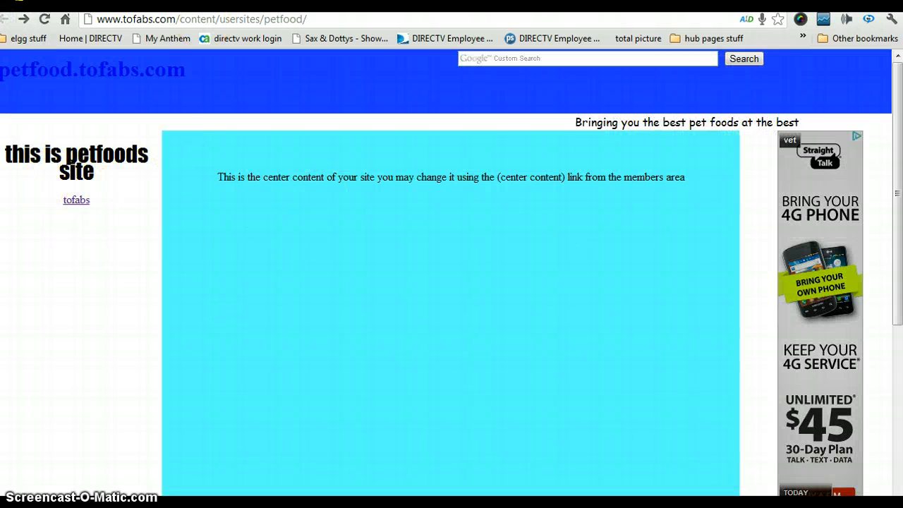
click(212, 3)
In the center content builder, replace the text with 'WE are building a site' and center it
click(76, 244)
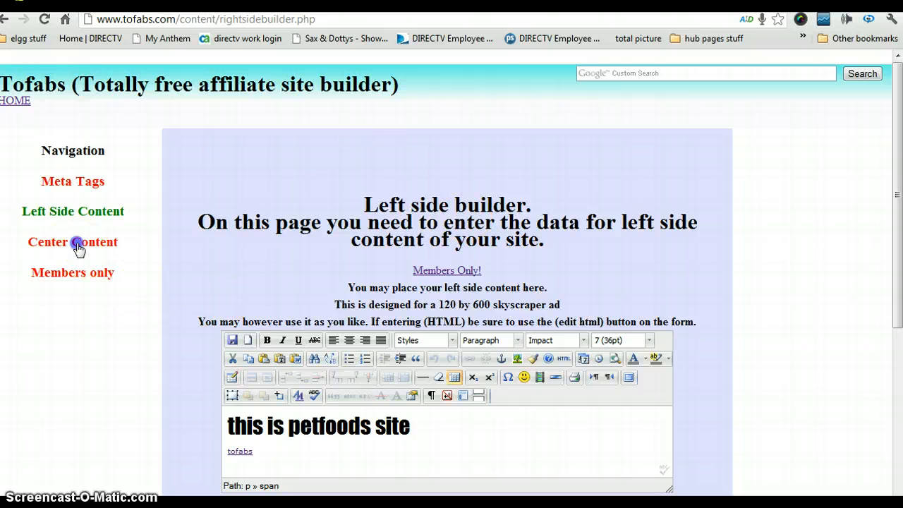
scroll(494, 296, down, 3)
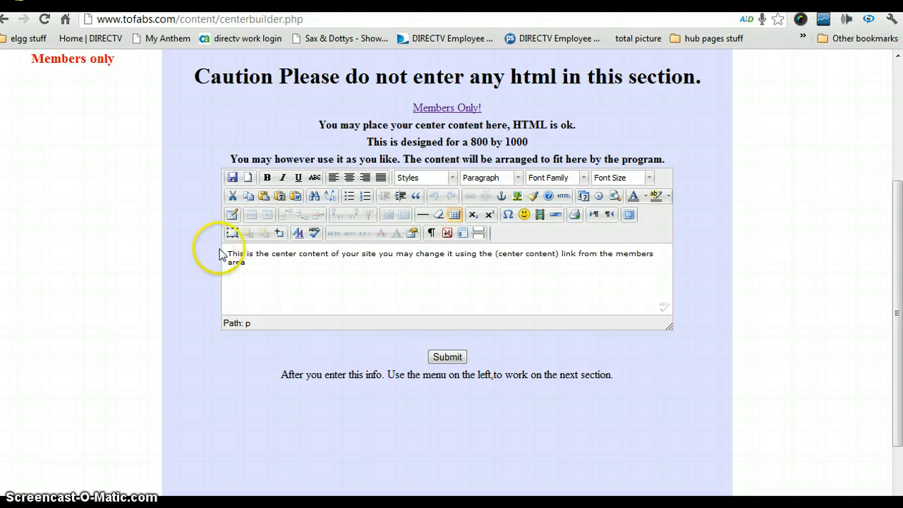
drag(228, 257, 347, 281)
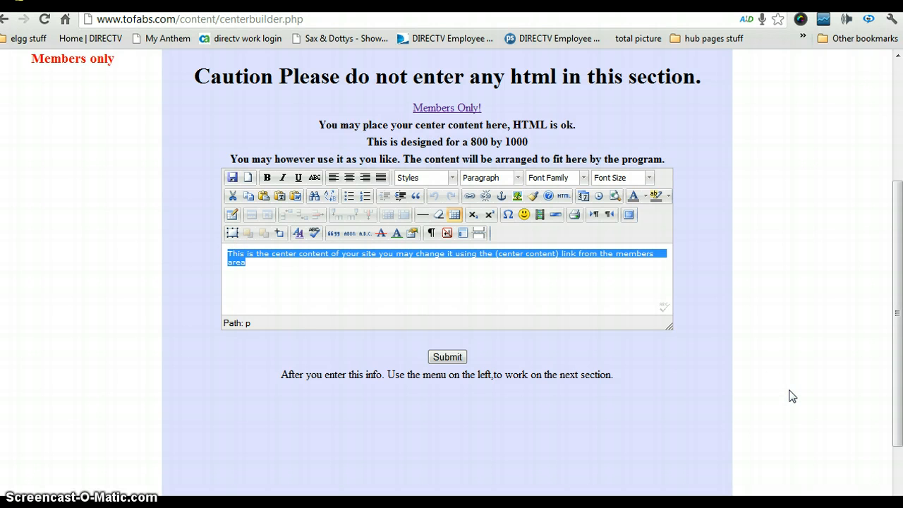
text(we)
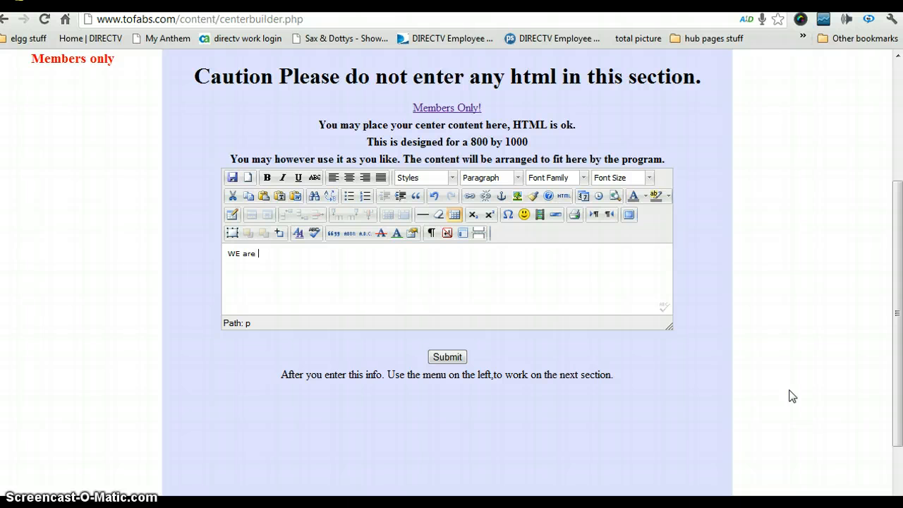
click(350, 177)
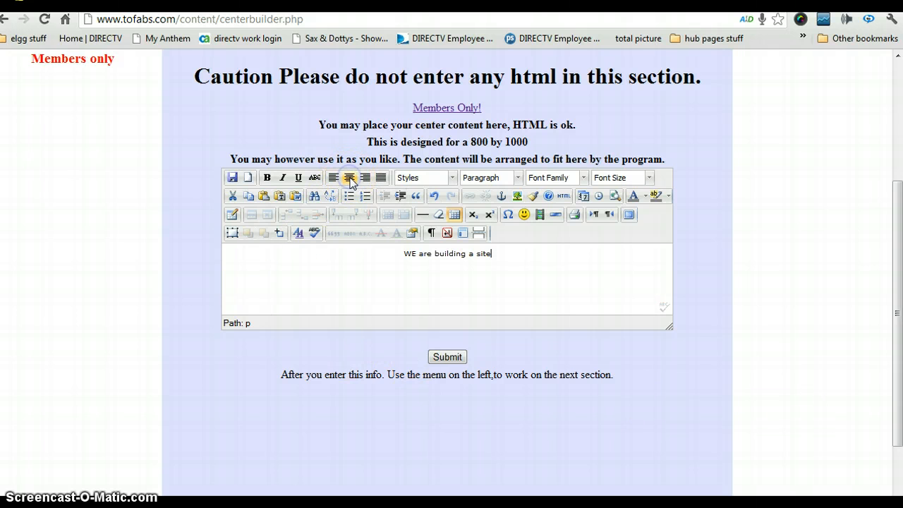
Make the sentence 18pt and apply the background highlight and text colour to it
drag(400, 254, 498, 257)
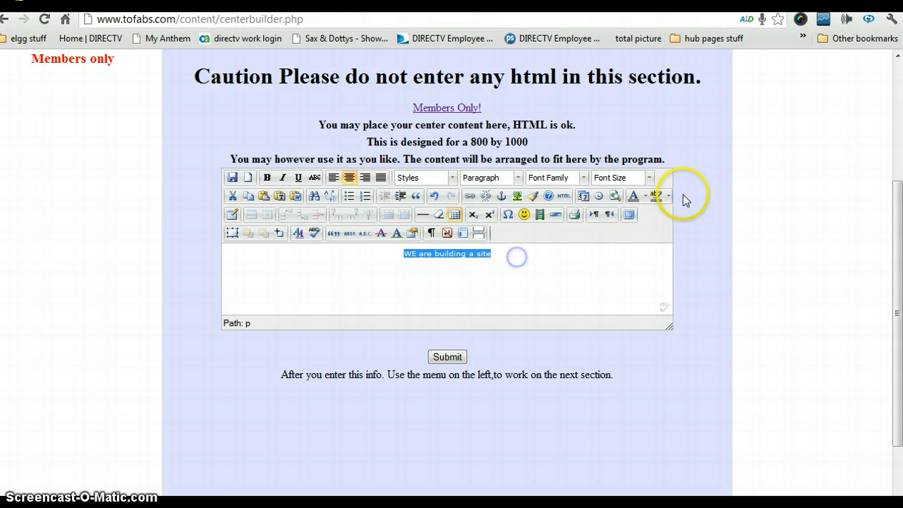
click(649, 178)
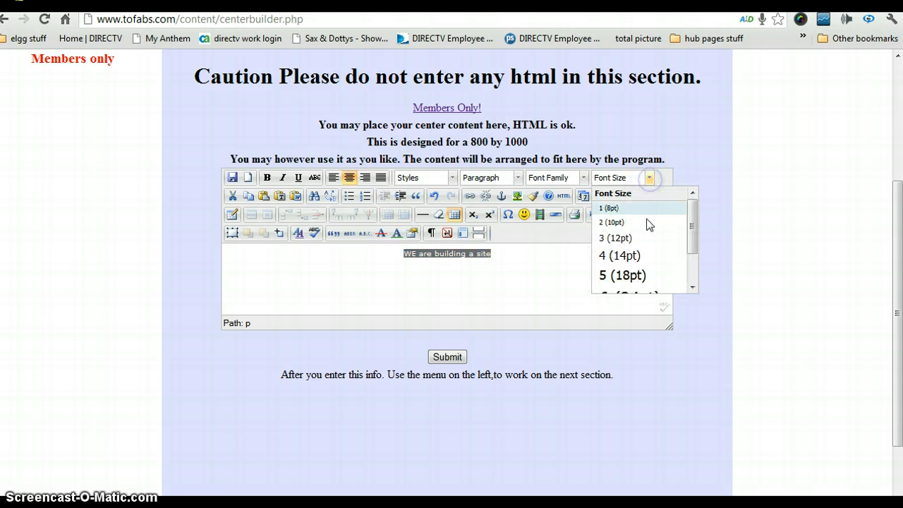
click(637, 274)
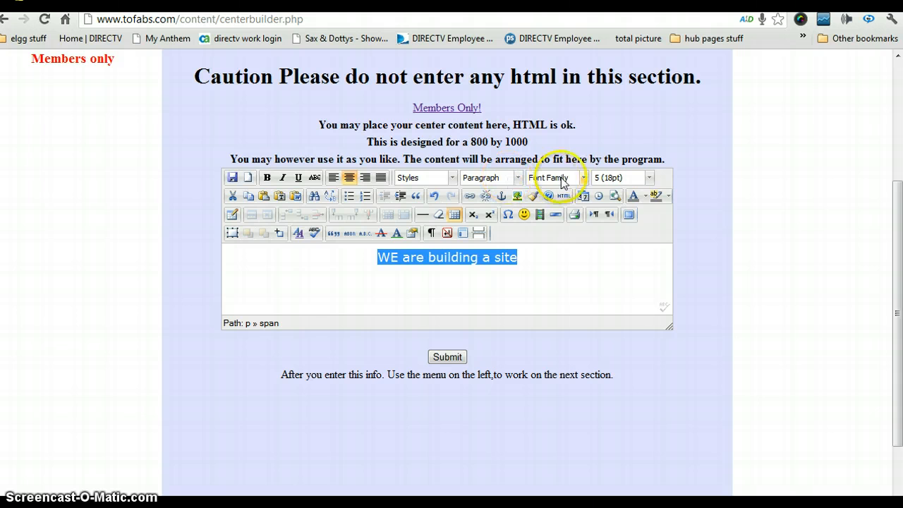
click(656, 197)
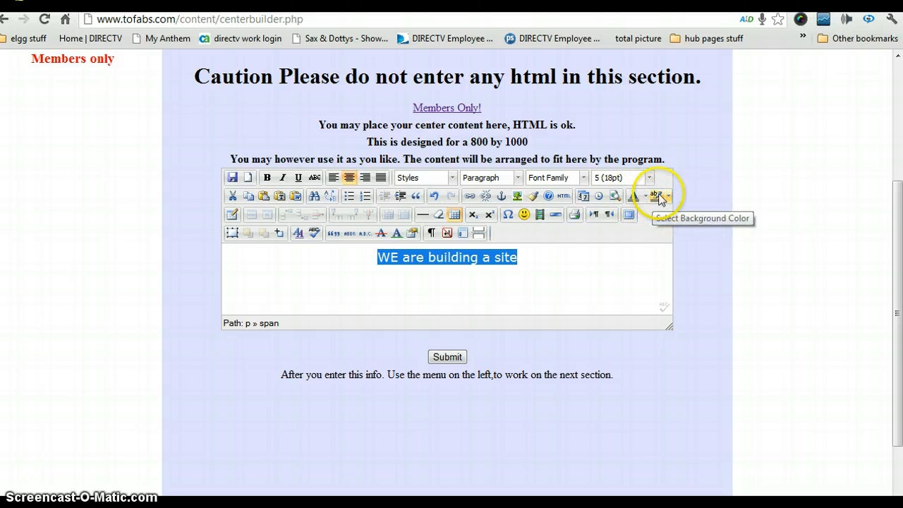
click(633, 198)
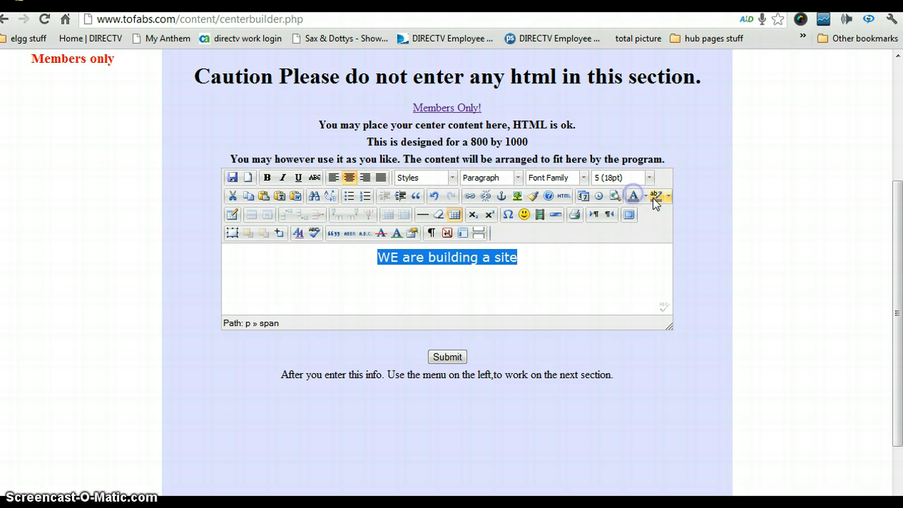
Change the sentence's text colour to red, then reselect the whole line
click(646, 196)
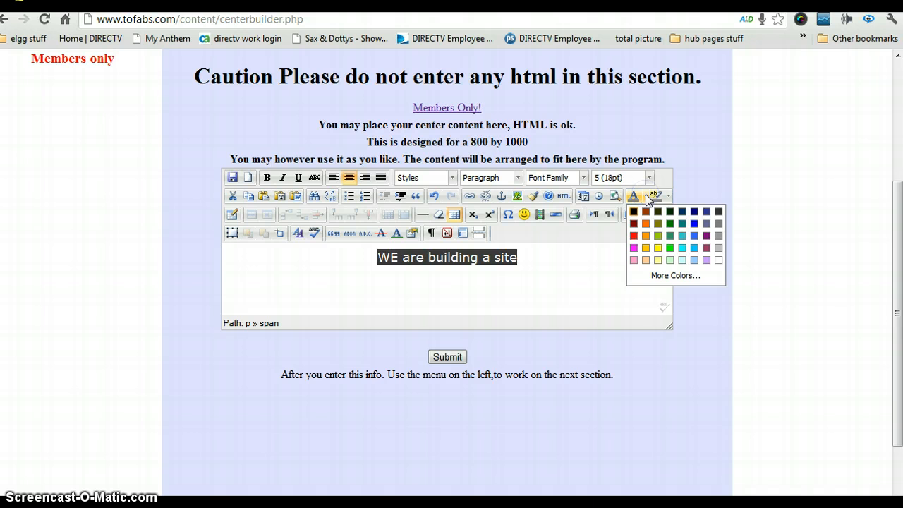
click(634, 235)
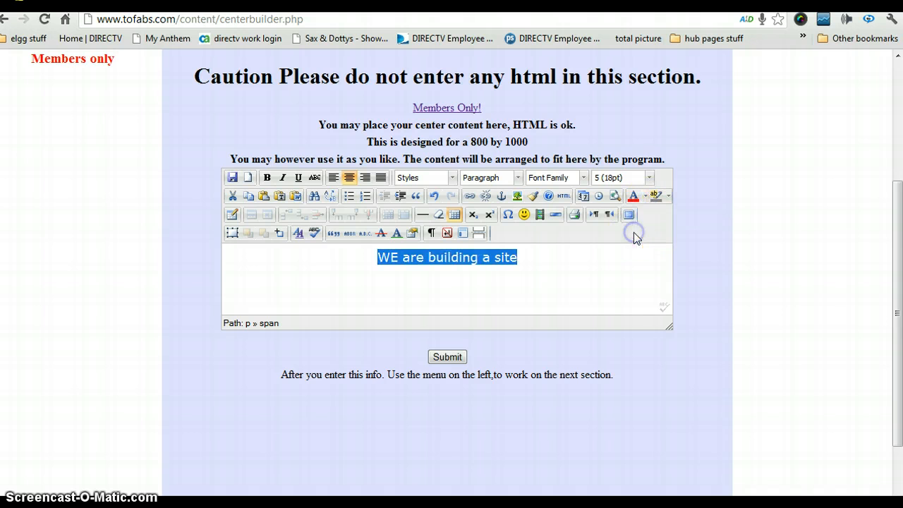
click(578, 272)
click(487, 292)
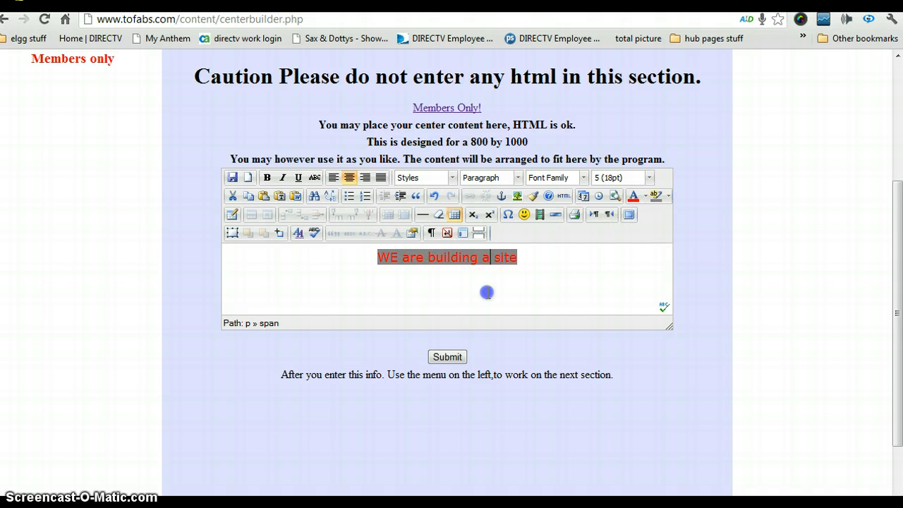
triple_click(534, 261)
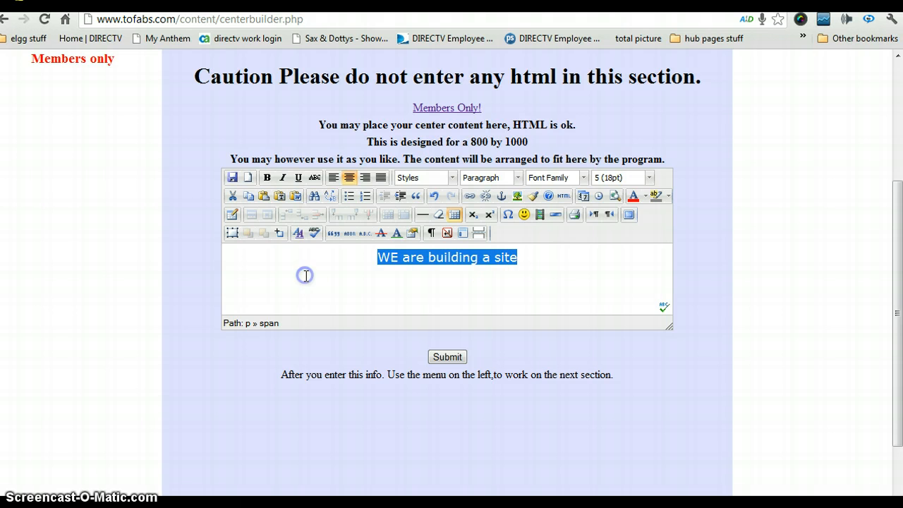
Submit the center content, check the red line on the reloaded petfood site, and return to members
click(446, 357)
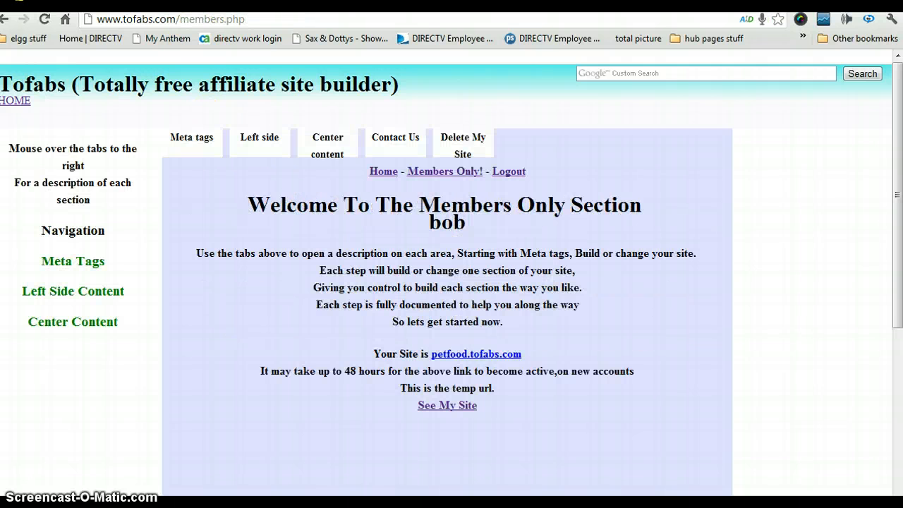
click(116, 2)
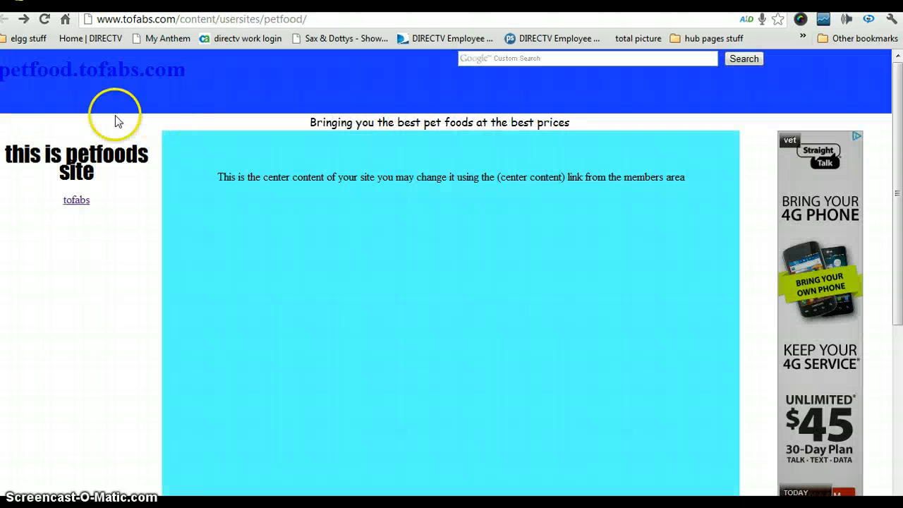
click(45, 20)
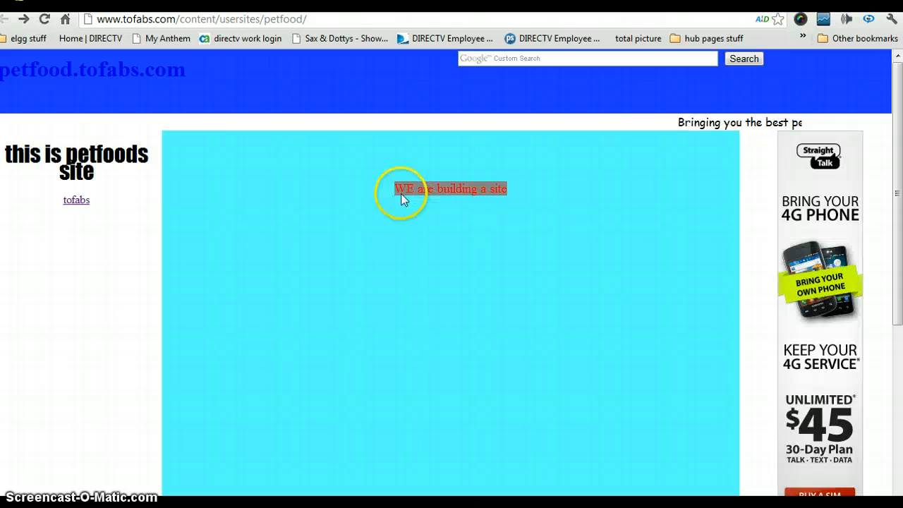
drag(393, 190, 514, 190)
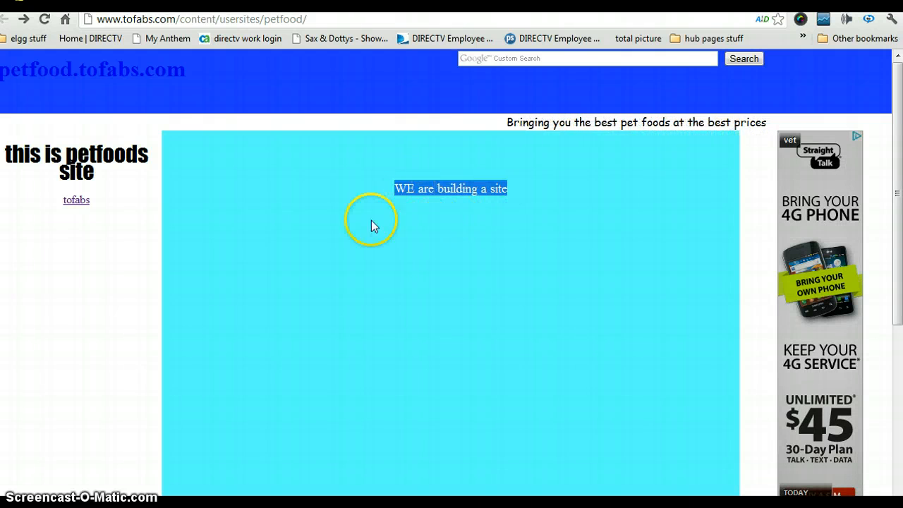
click(402, 184)
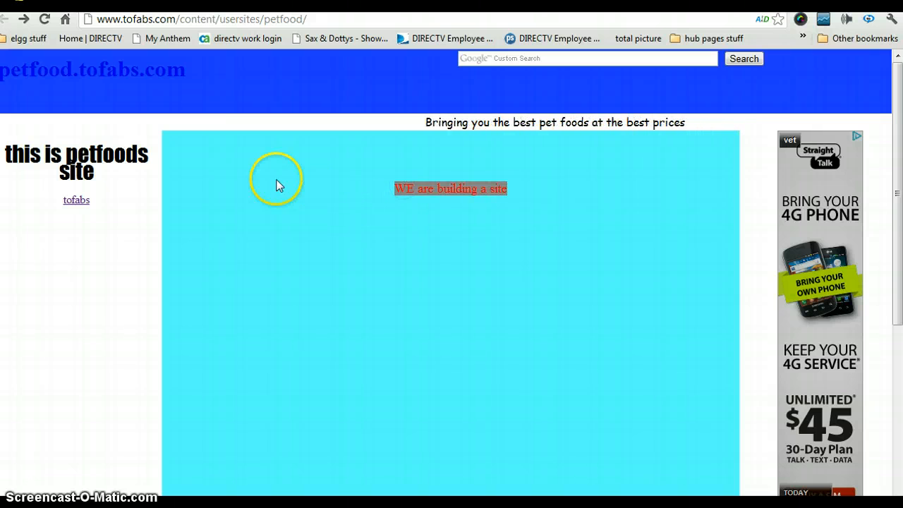
click(19, 2)
Reopen the Center Content builder, retrying after the page fails to load
scroll(502, 316, down, 4)
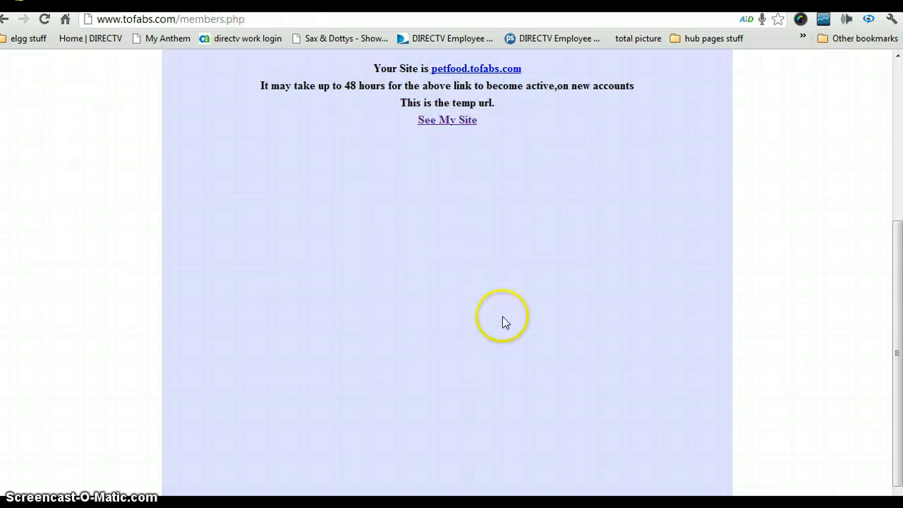
scroll(304, 288, up, 4)
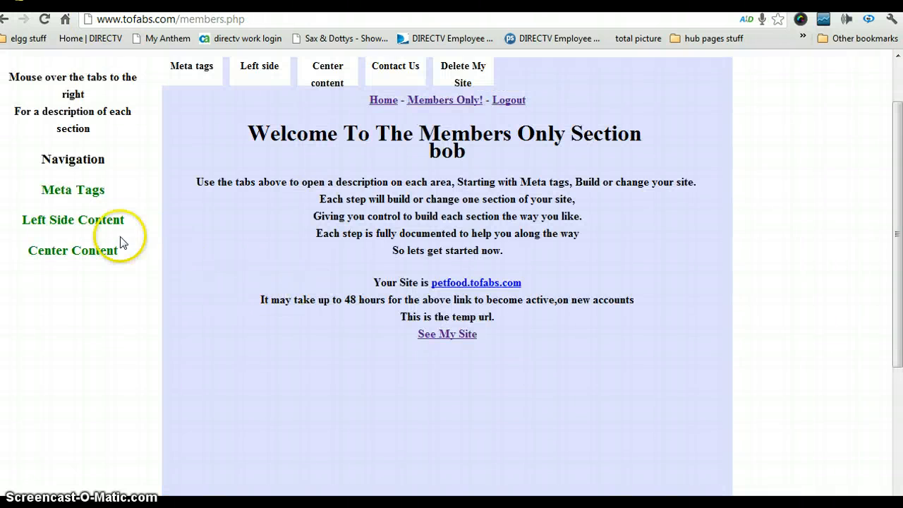
click(77, 251)
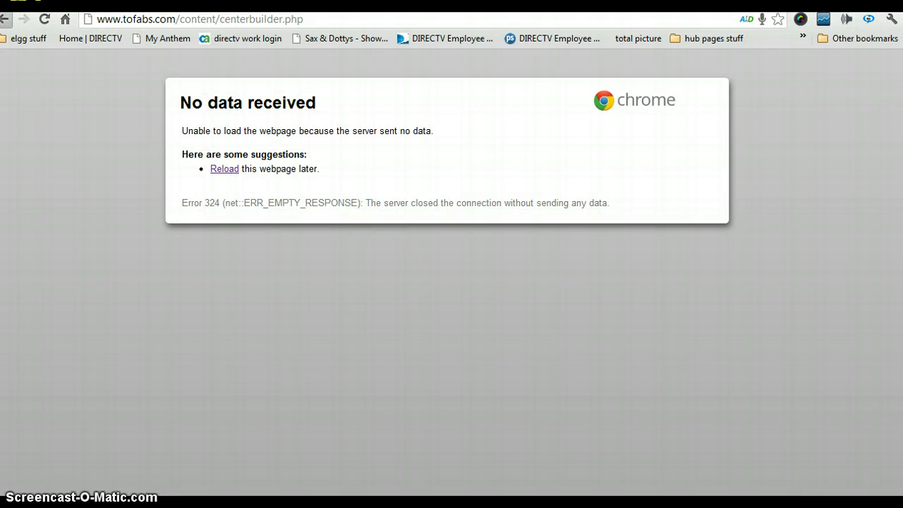
click(5, 19)
click(65, 252)
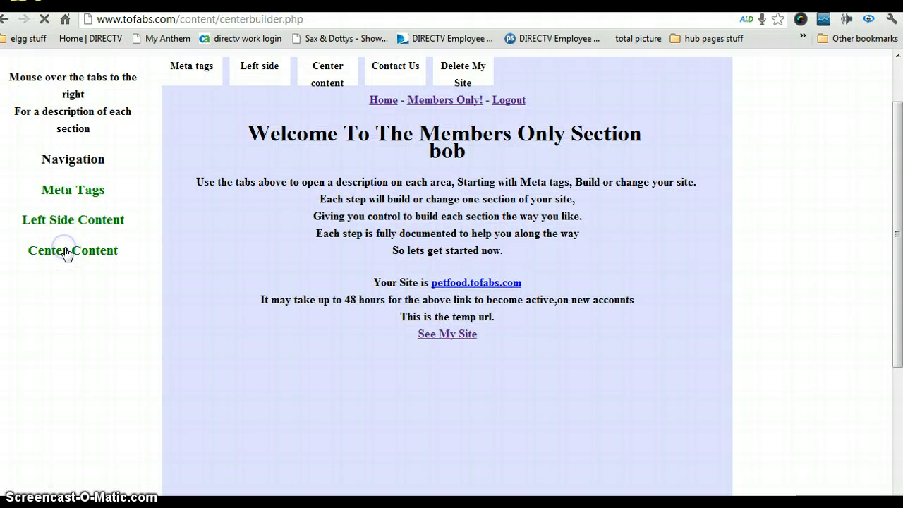
scroll(579, 275, down, 4)
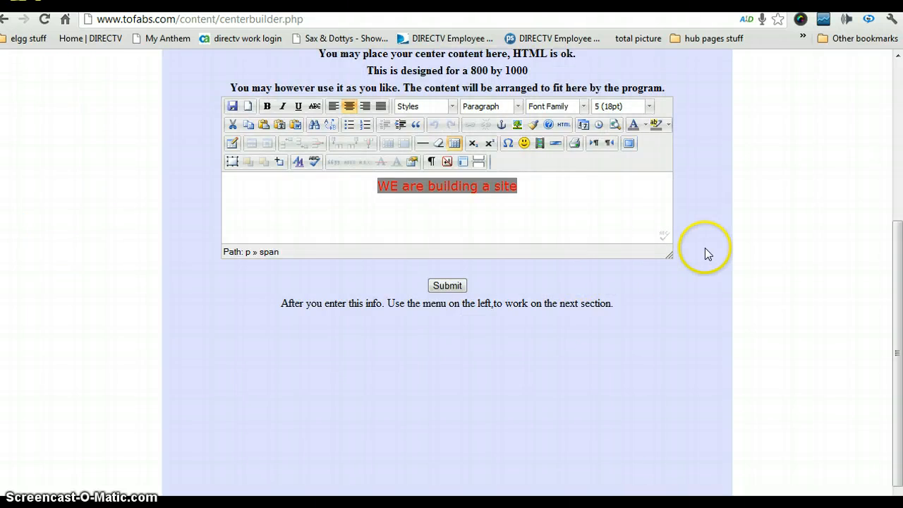
scroll(705, 248, up, 2)
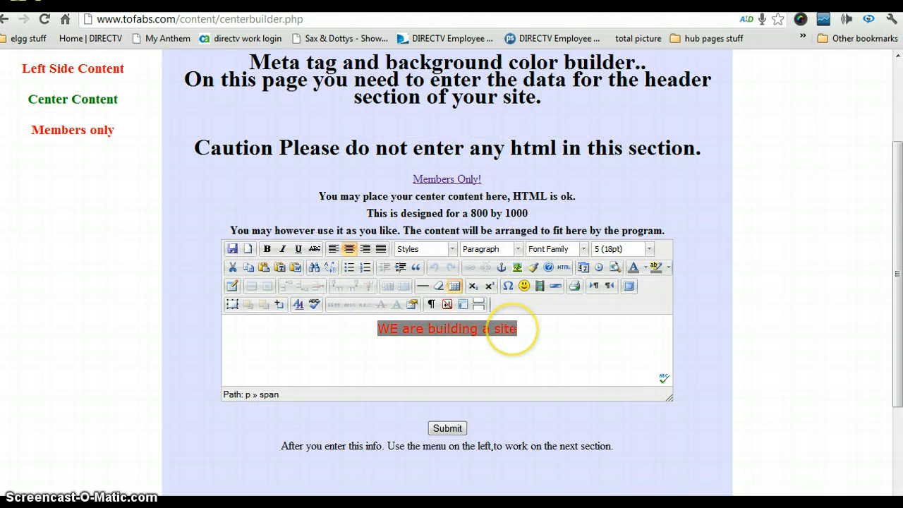
Remove the grey highlight behind 'WE' using the highlight colour control
click(656, 269)
click(669, 267)
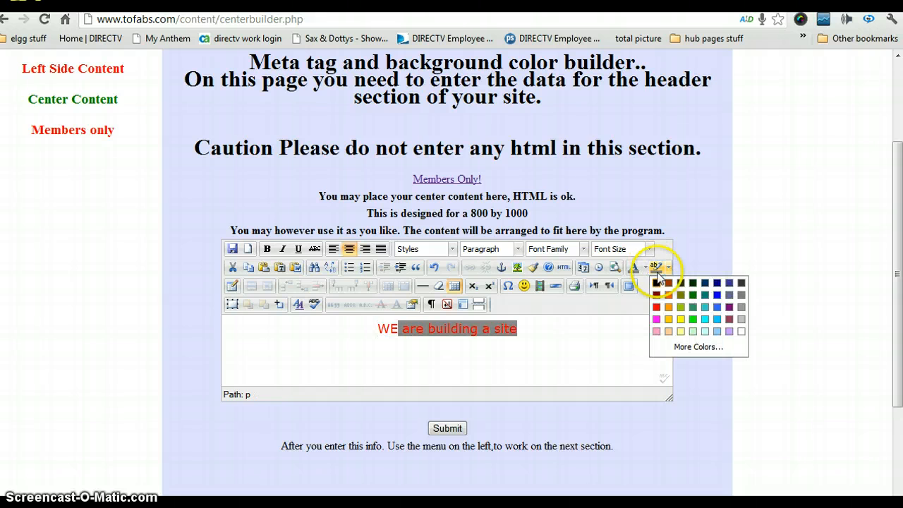
click(657, 278)
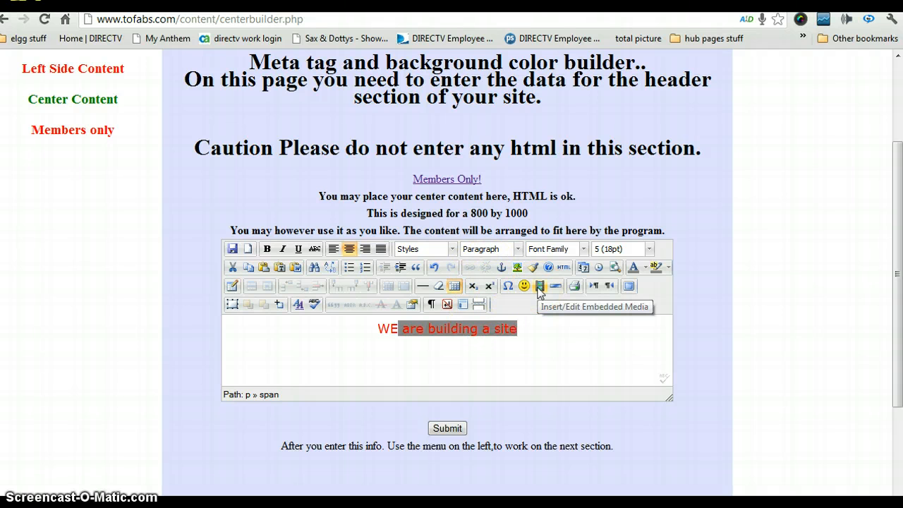
click(525, 288)
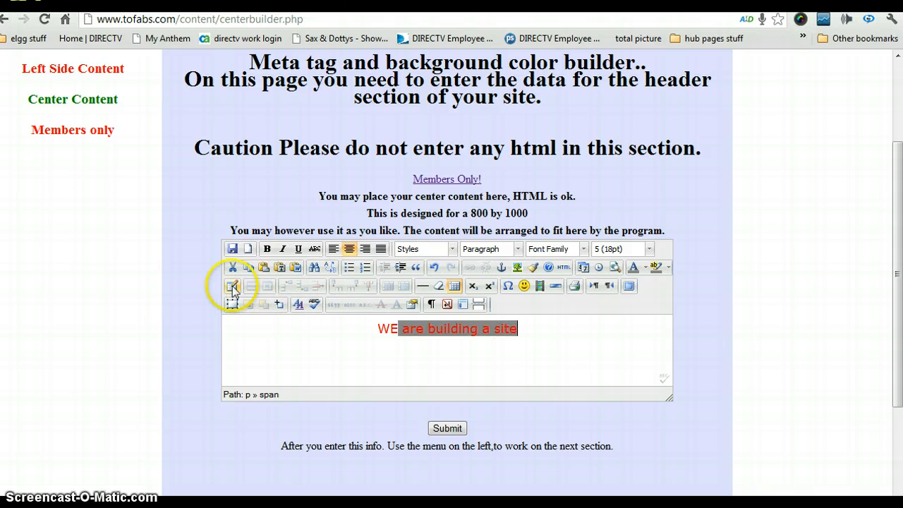
scroll(166, 292, up, 3)
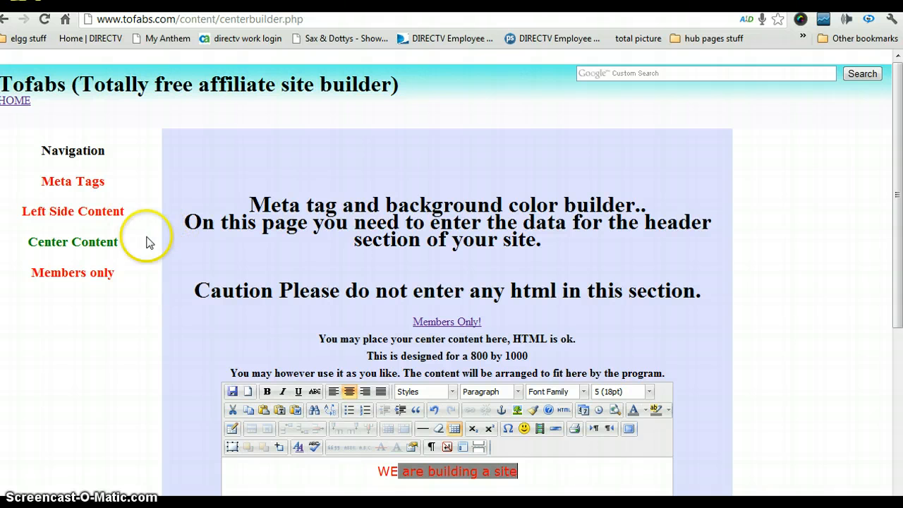
Go HOME, reload the petfood site to see the red centre line, then return to members.php
click(16, 101)
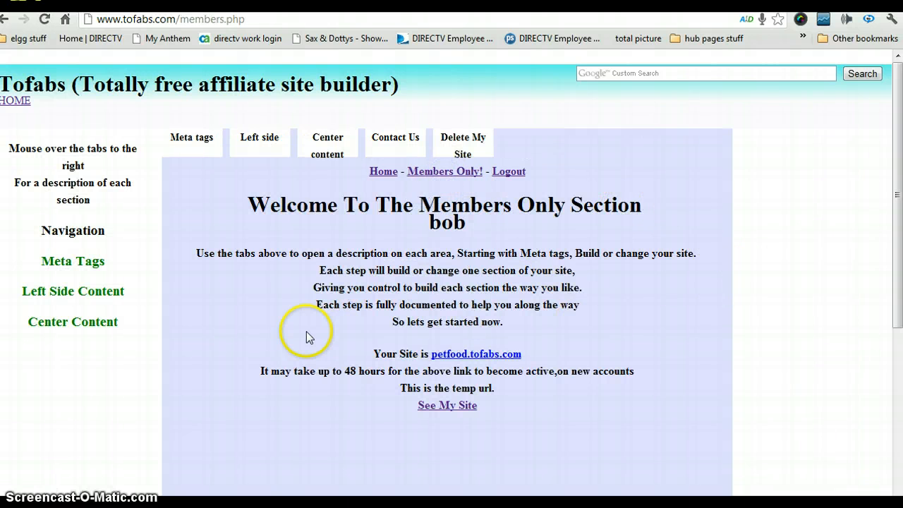
key(ctrl+Tab)
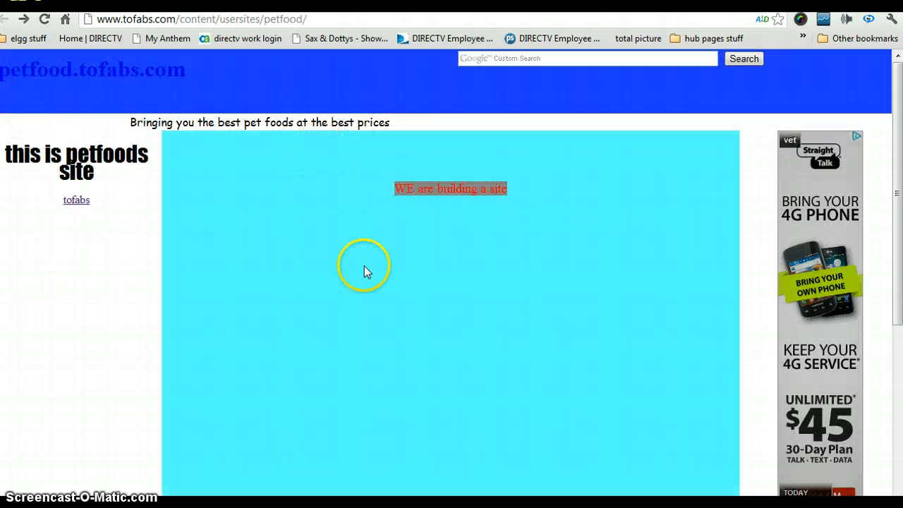
click(46, 19)
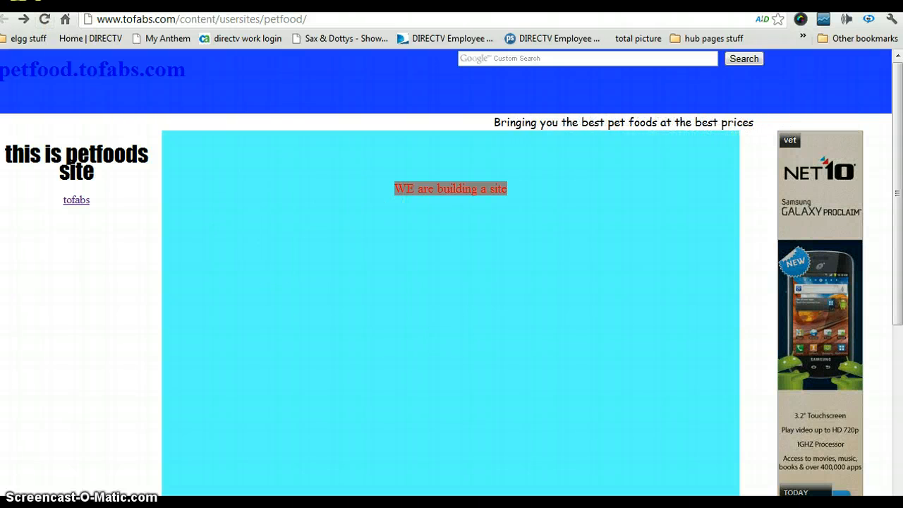
key(ctrl+Tab)
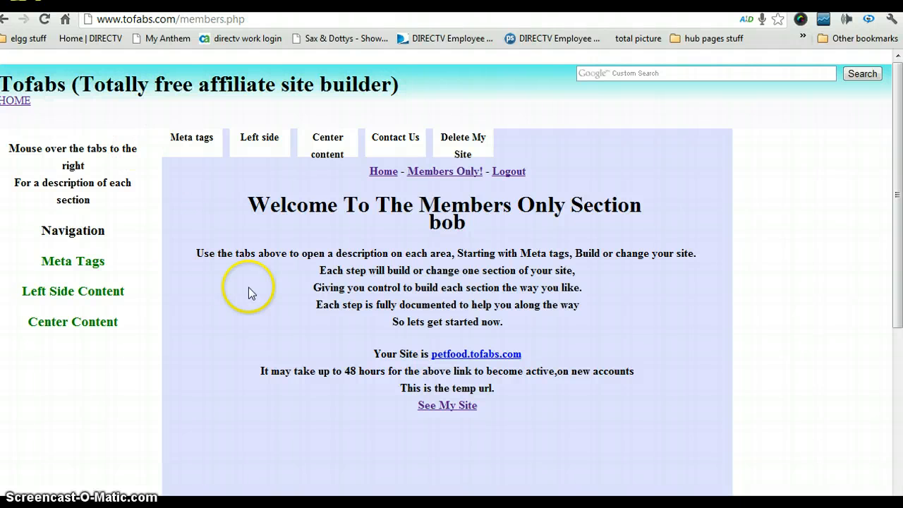